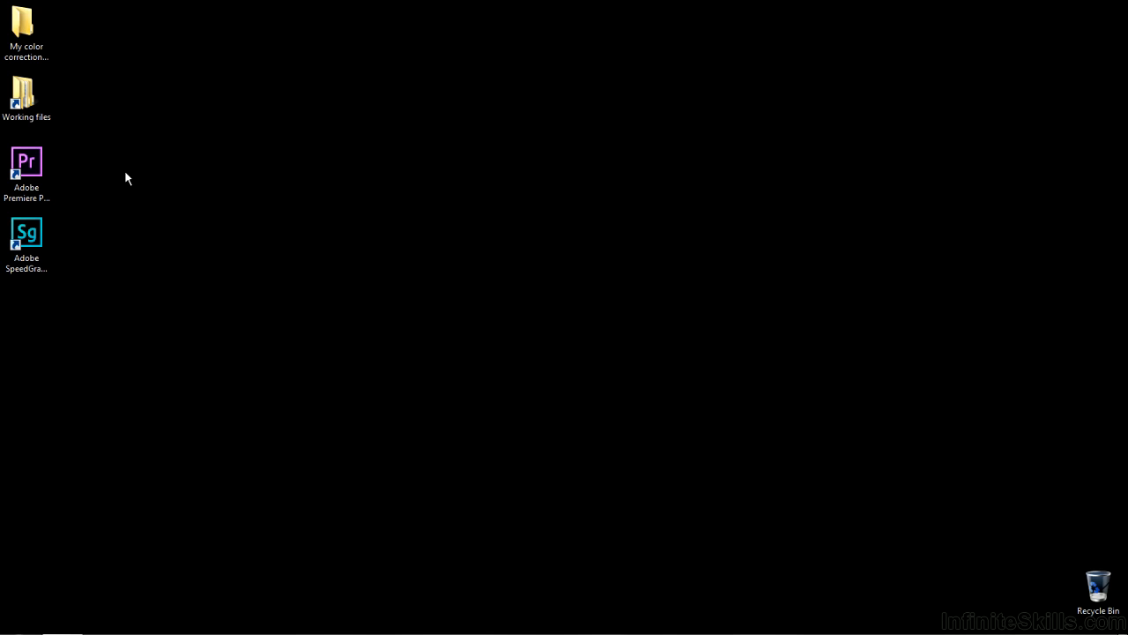
Open SG-controls.prproj from the Premiere Pro projects working folder and move the playhead to 00:00:07:02 in the color gradient clip.
double_click(37, 108)
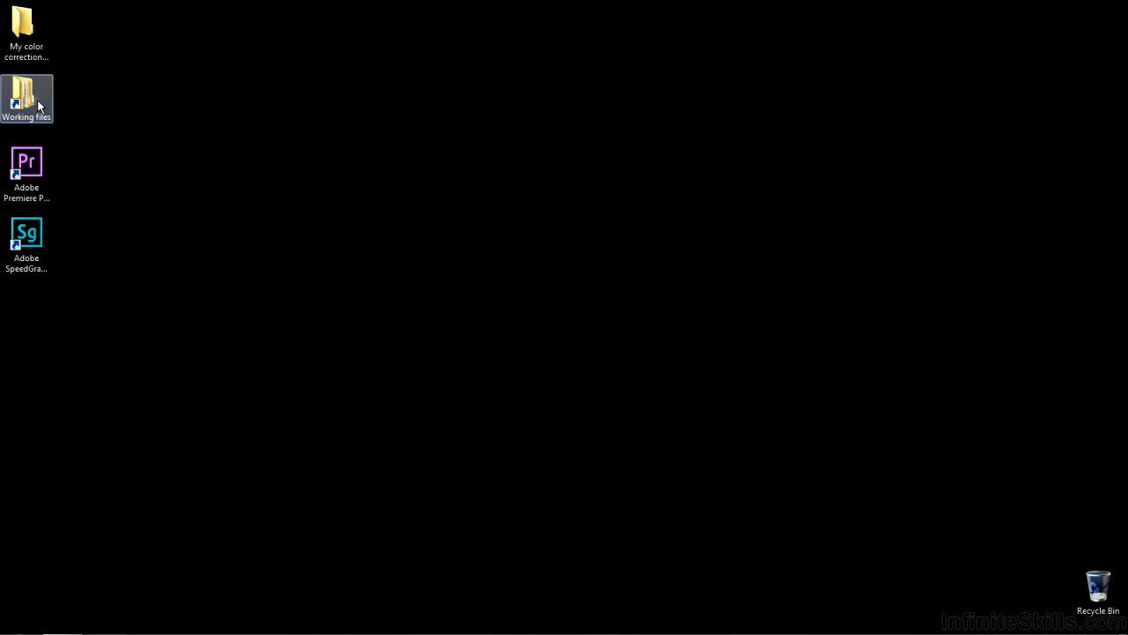
double_click(445, 141)
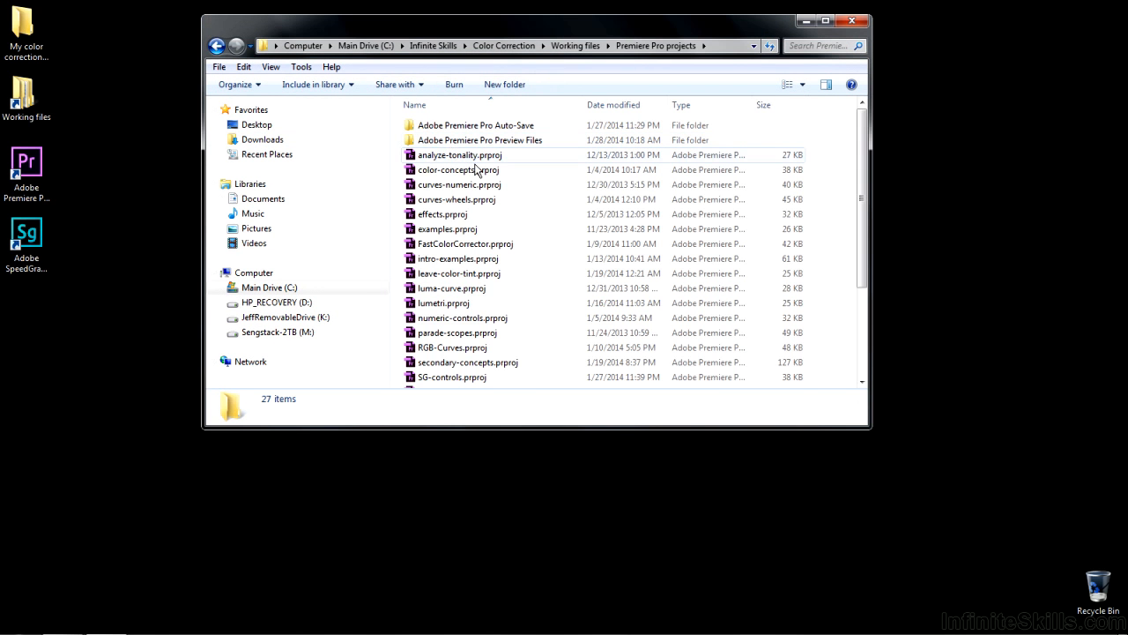
click(438, 378)
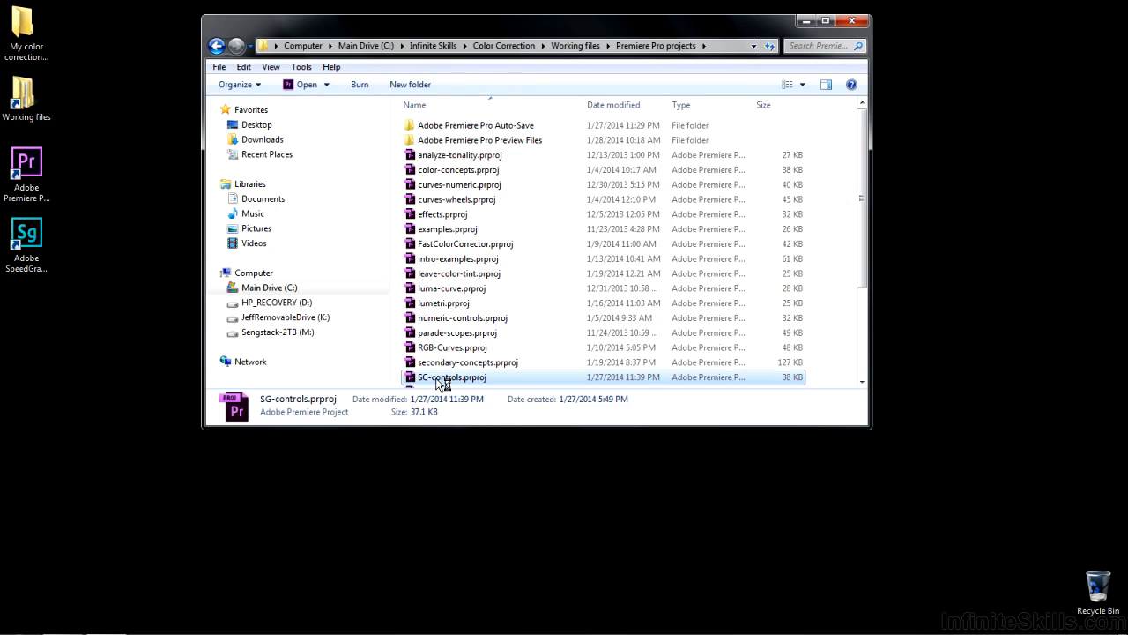
double_click(438, 378)
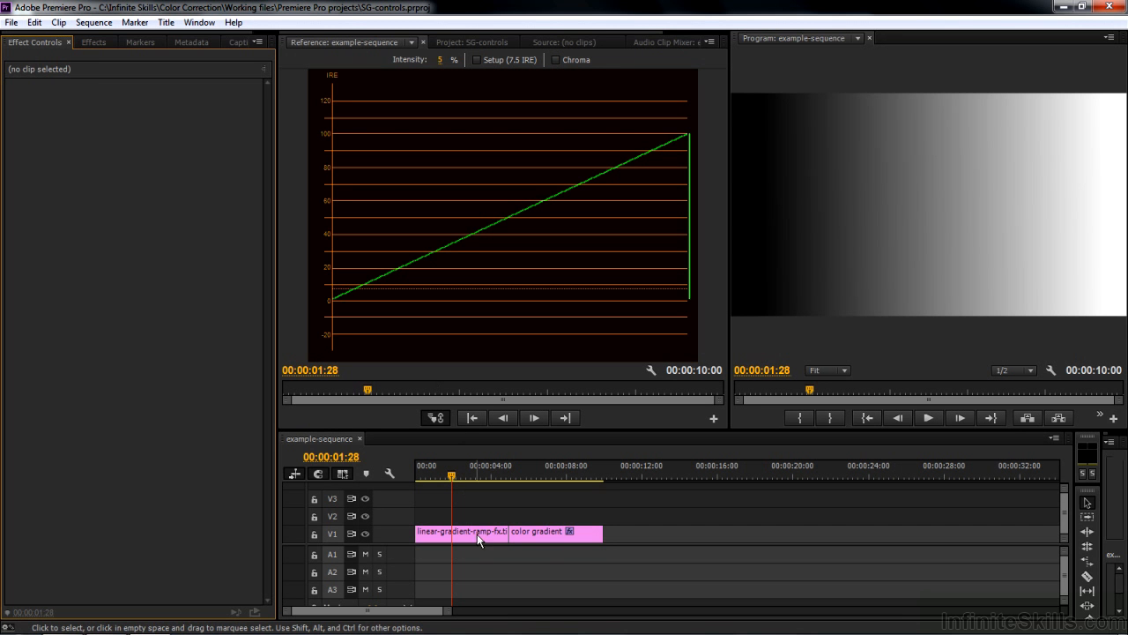
click(549, 479)
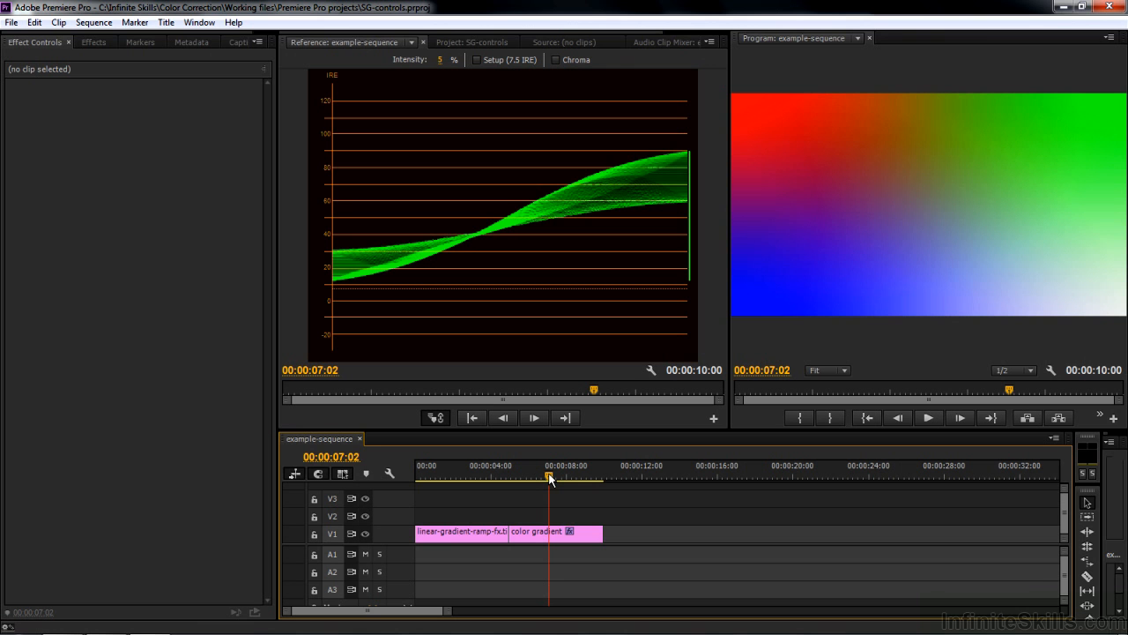
Switch to Adobe SpeedGrade, open the SG-controls.prproj project there, and set the analysis scope to Waveform.
click(1067, 6)
double_click(24, 234)
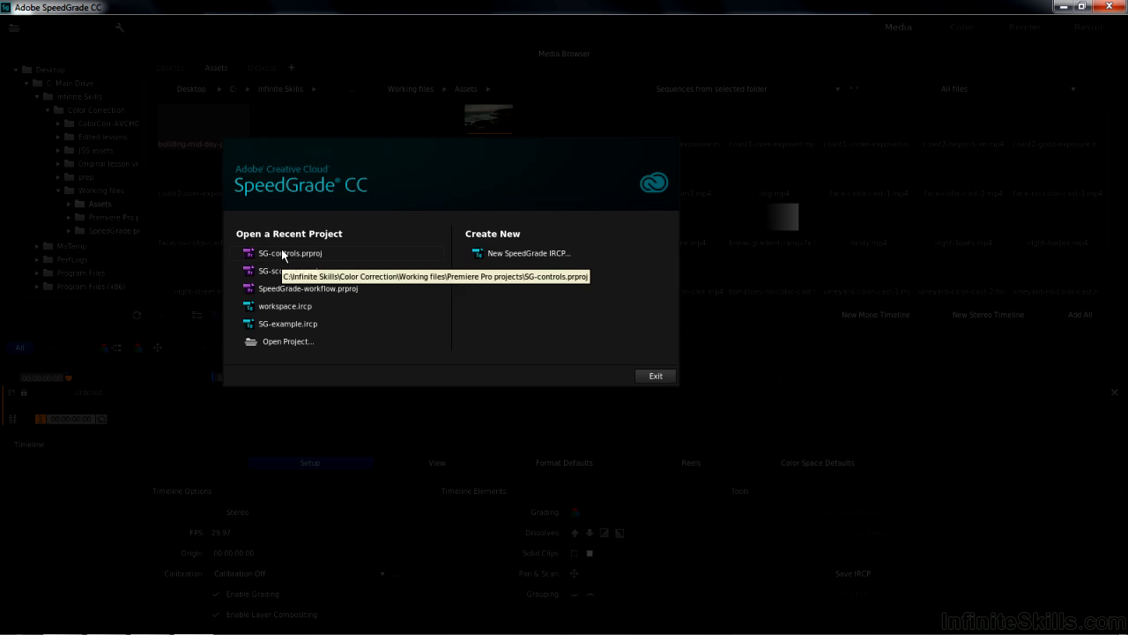
click(286, 342)
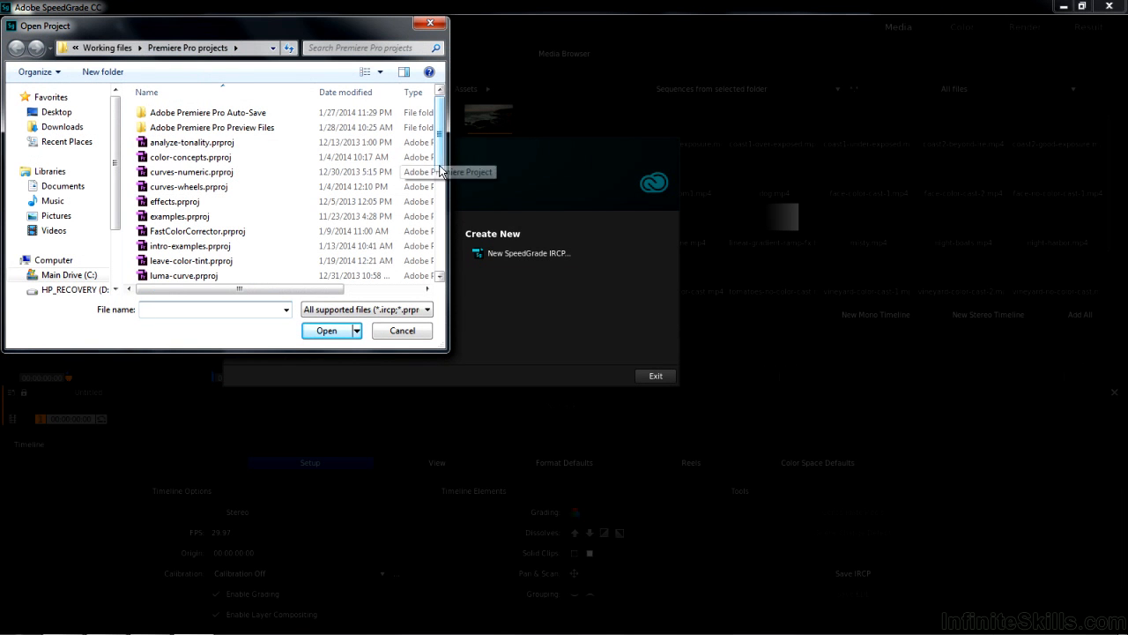
scroll(443, 226, down, 3)
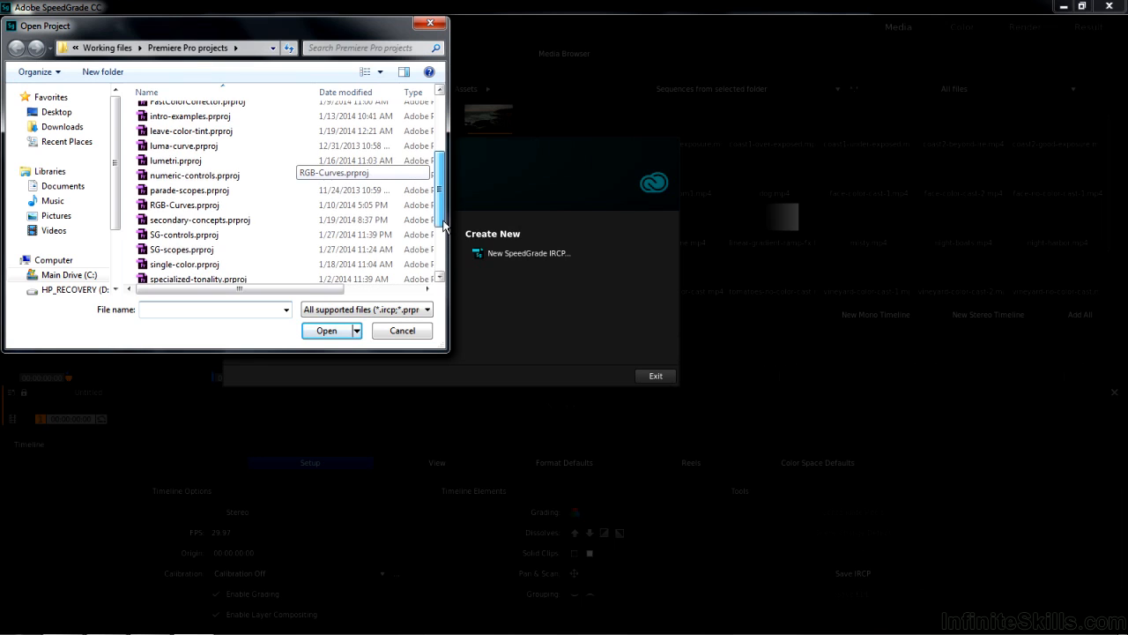
double_click(181, 236)
click(517, 462)
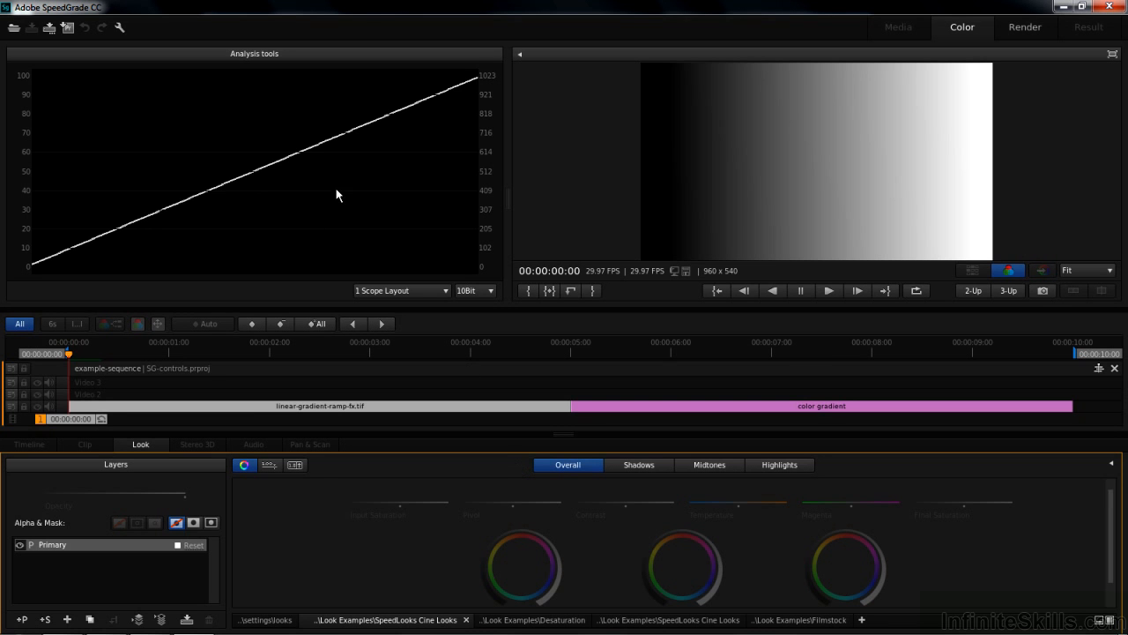
right_click(330, 186)
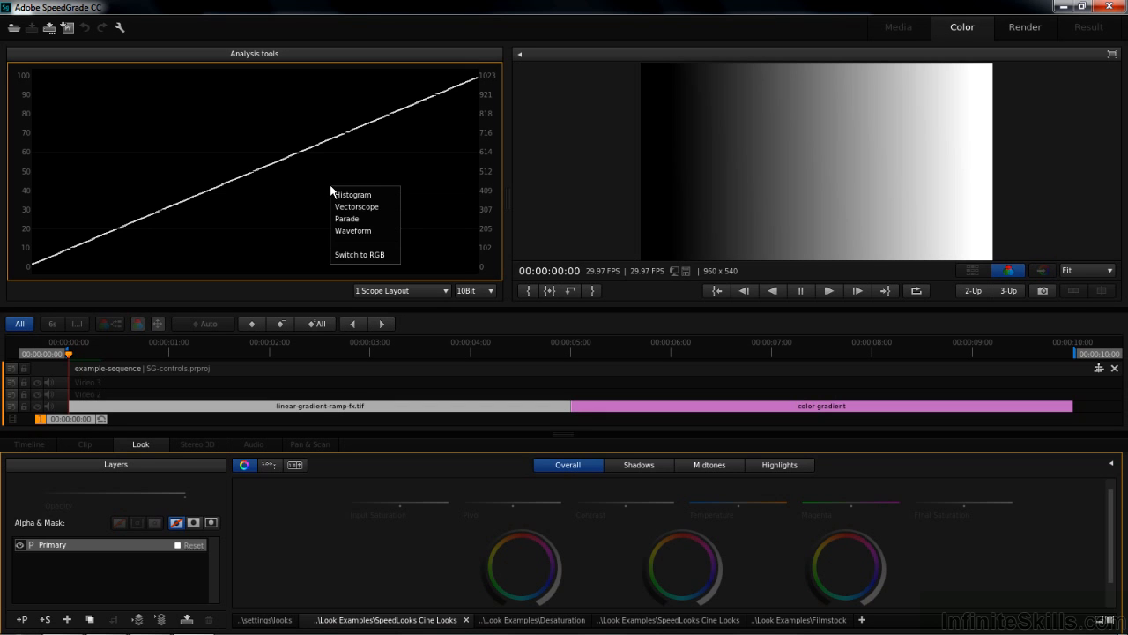
click(343, 229)
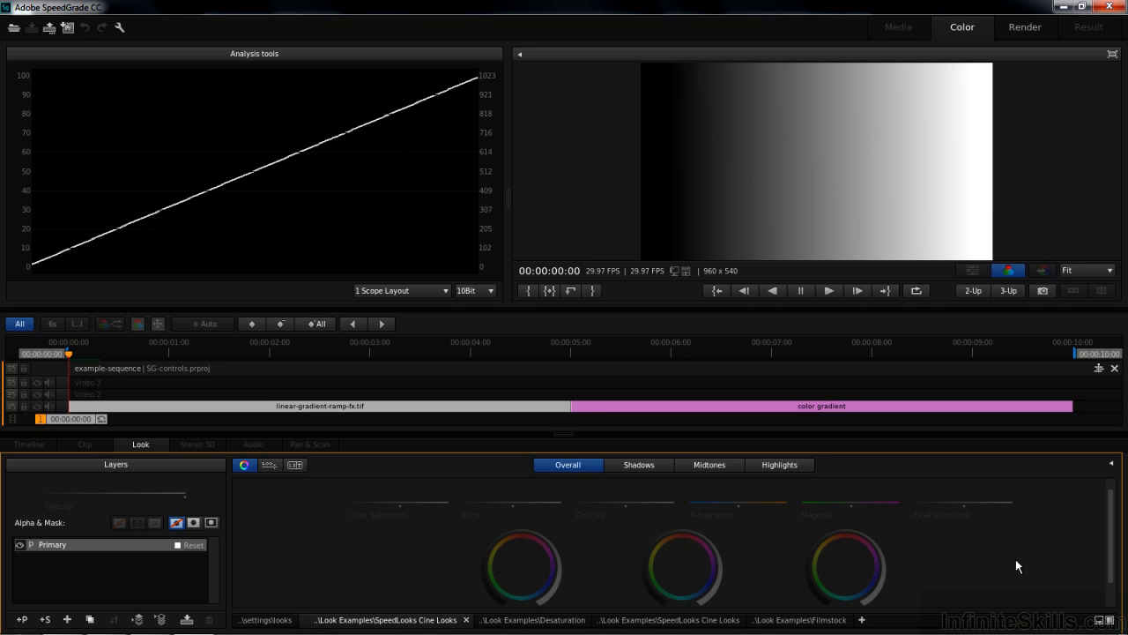
Reveal the Snapshots and Mask pane beside the look controls and hide it again.
click(1112, 465)
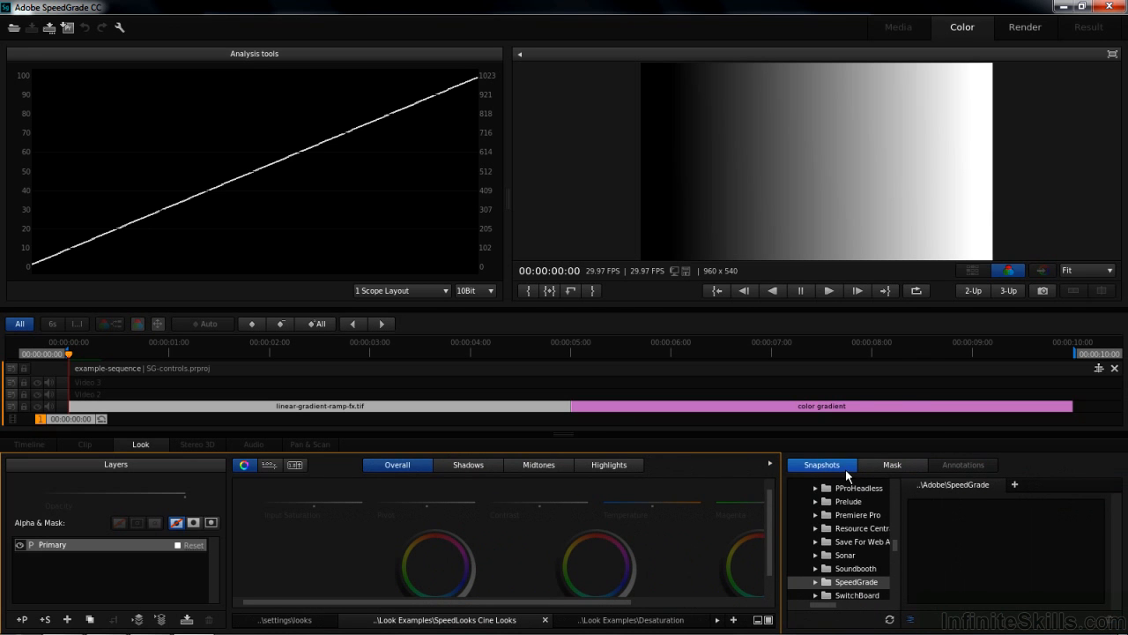
click(771, 462)
click(771, 464)
click(770, 463)
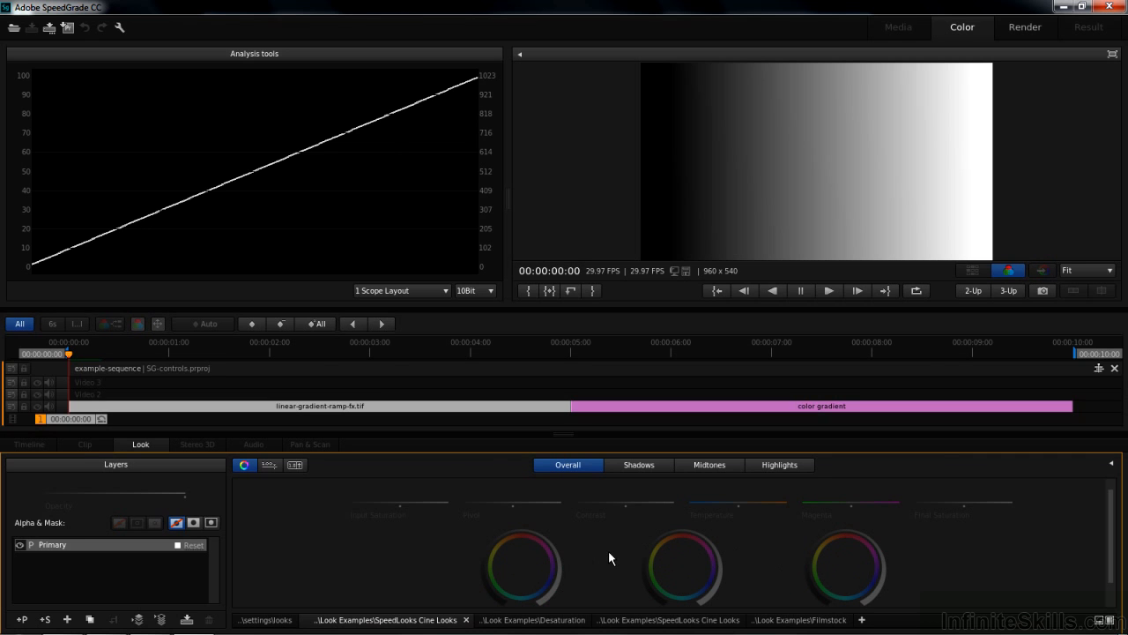
Inspect the slider version of the color wheels and the Shadows, Midtones and Highlights ranges, returning to the Overall color wheels.
click(268, 464)
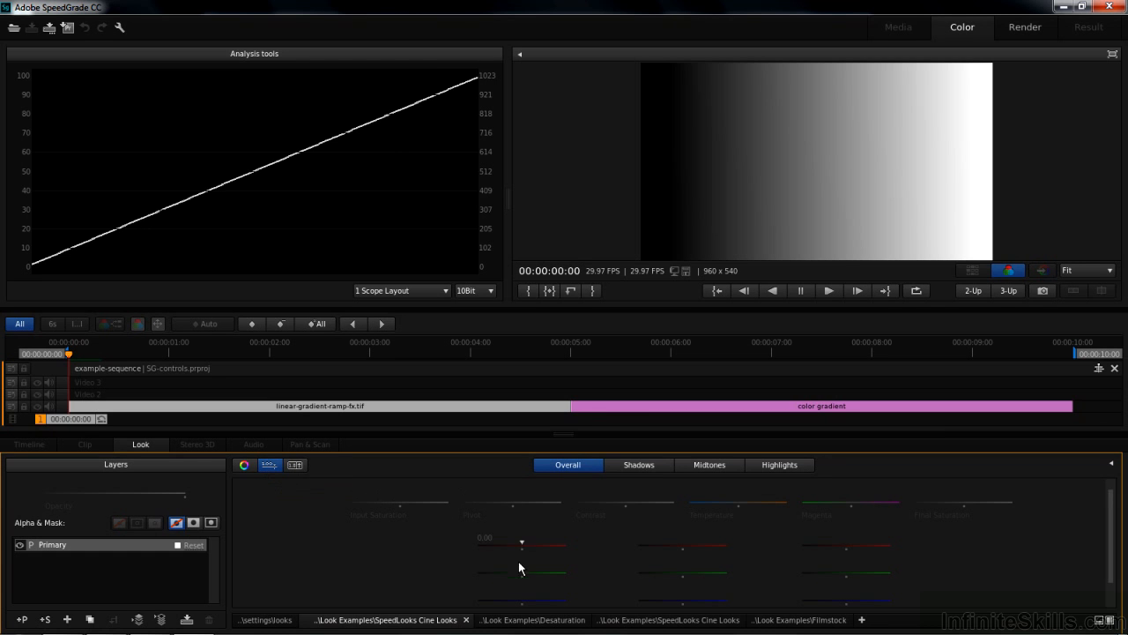
click(244, 466)
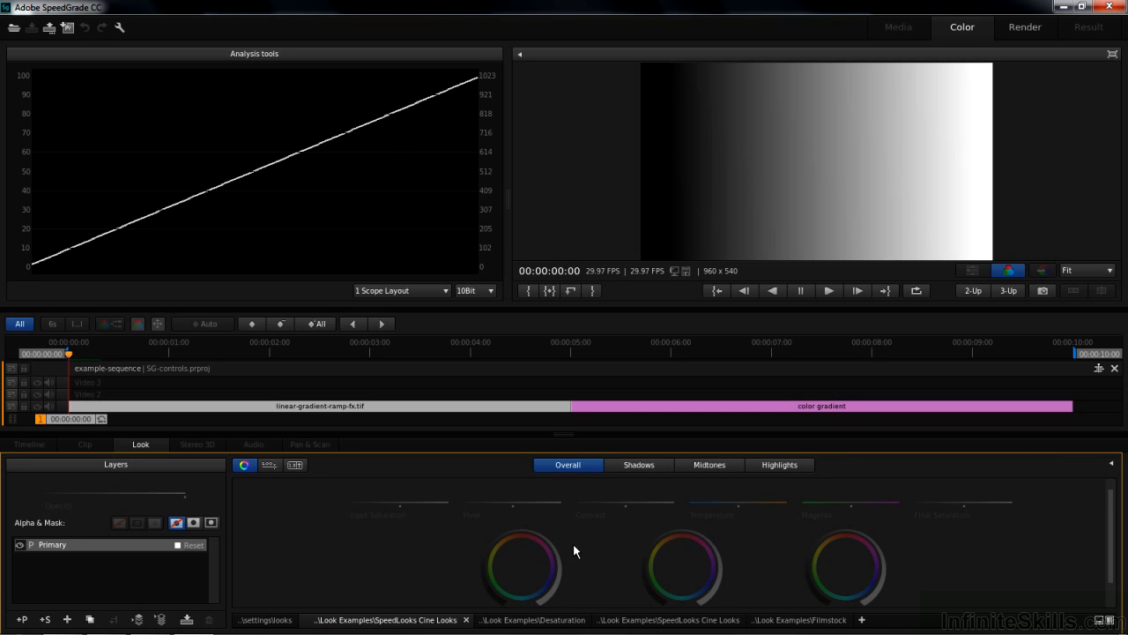
click(638, 467)
click(712, 464)
click(772, 465)
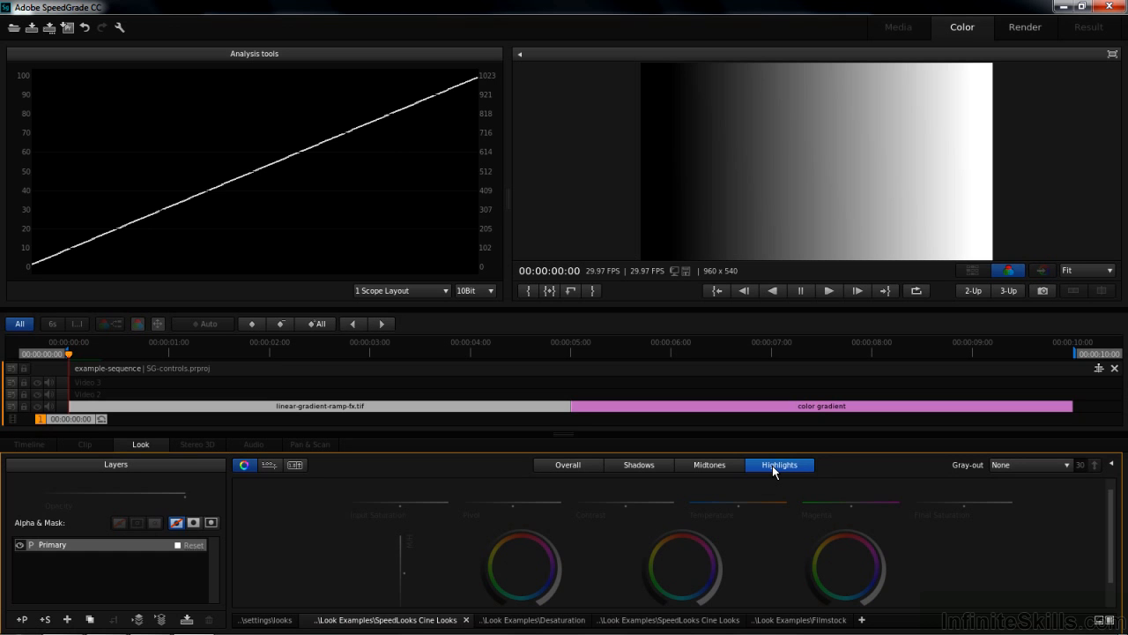
click(578, 464)
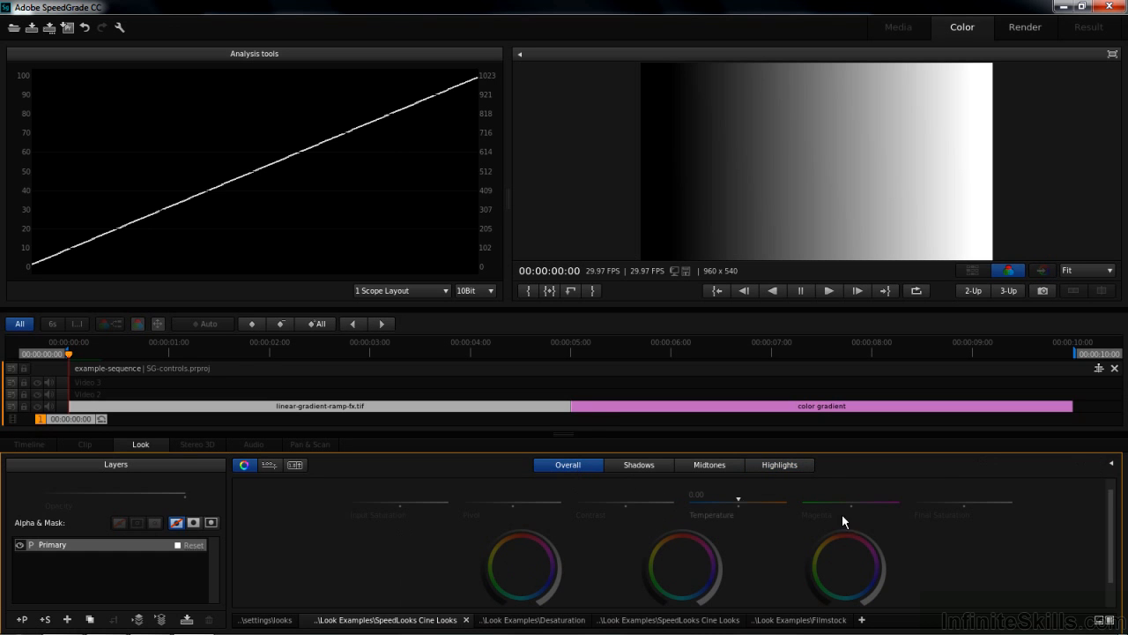
Try raising the Overall Offset on the linear gradient clip twice, resetting it each time.
scroll(1111, 533, down, 1)
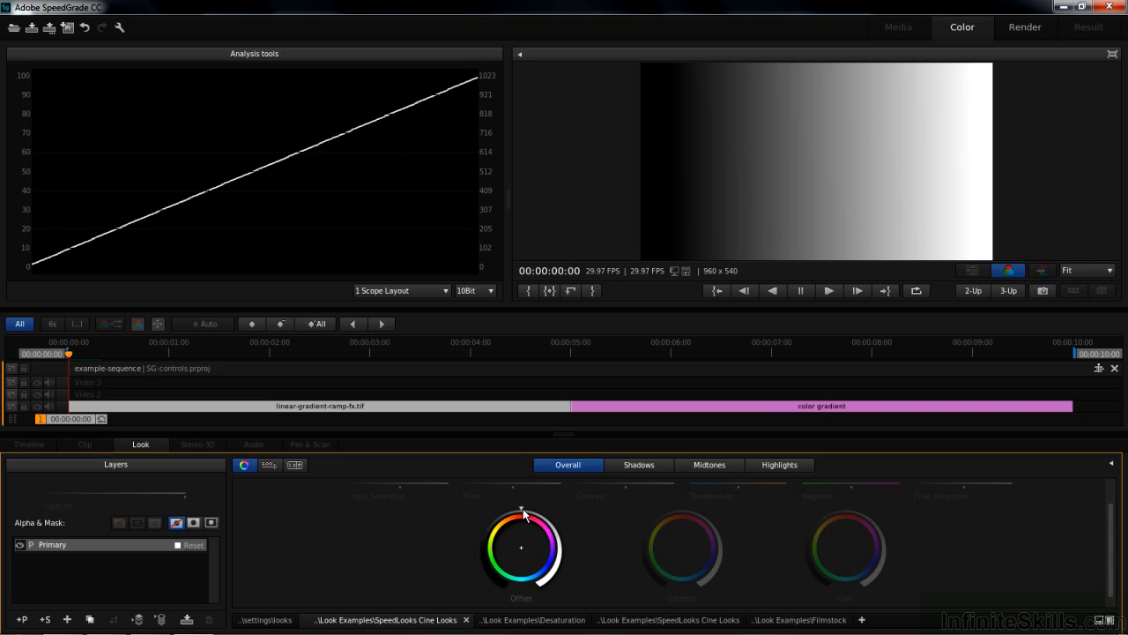
mouse_move(521, 511)
mouse_down()
mouse_move(642, 511)
mouse_move(378, 500)
mouse_move(644, 509)
mouse_move(349, 492)
mouse_move(564, 503)
mouse_up()
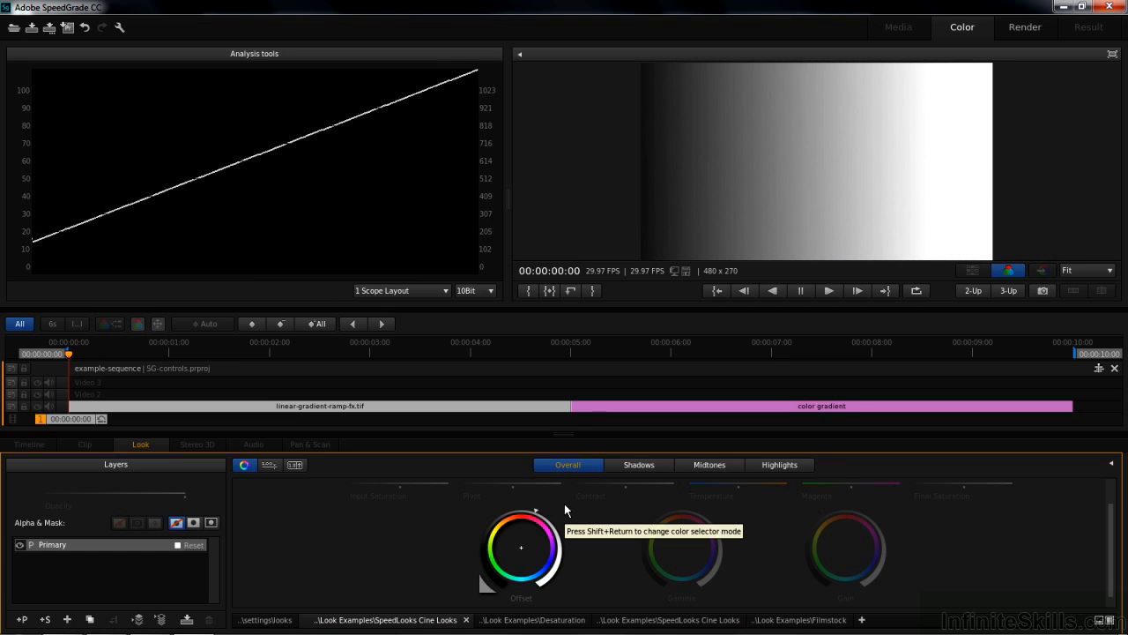
double_click(485, 585)
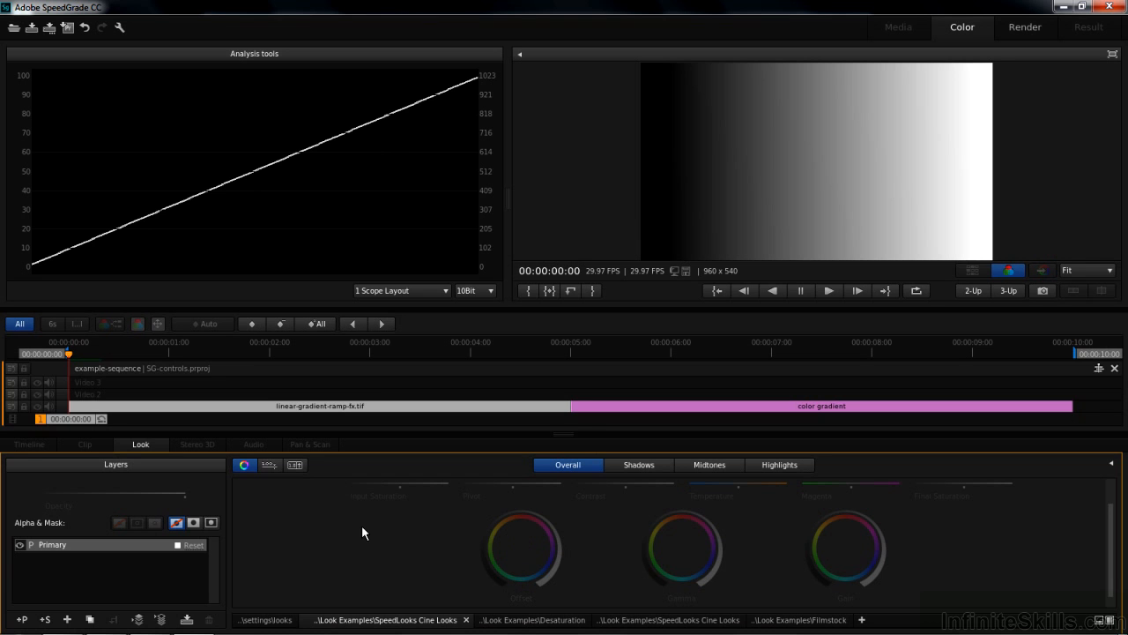
drag(529, 514, 559, 510)
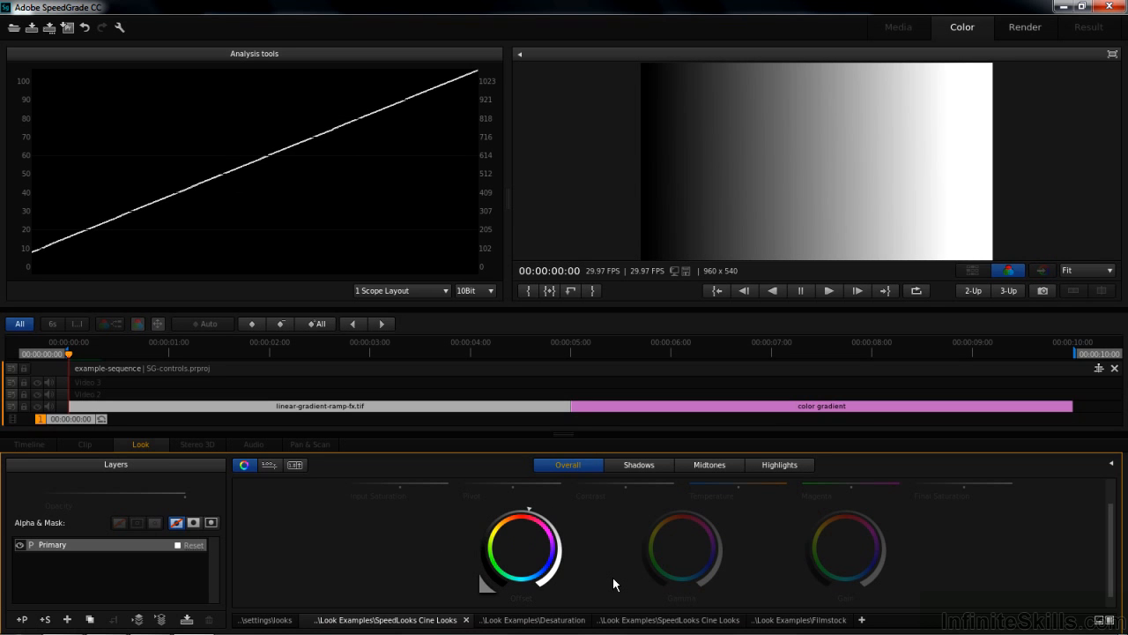
click(486, 585)
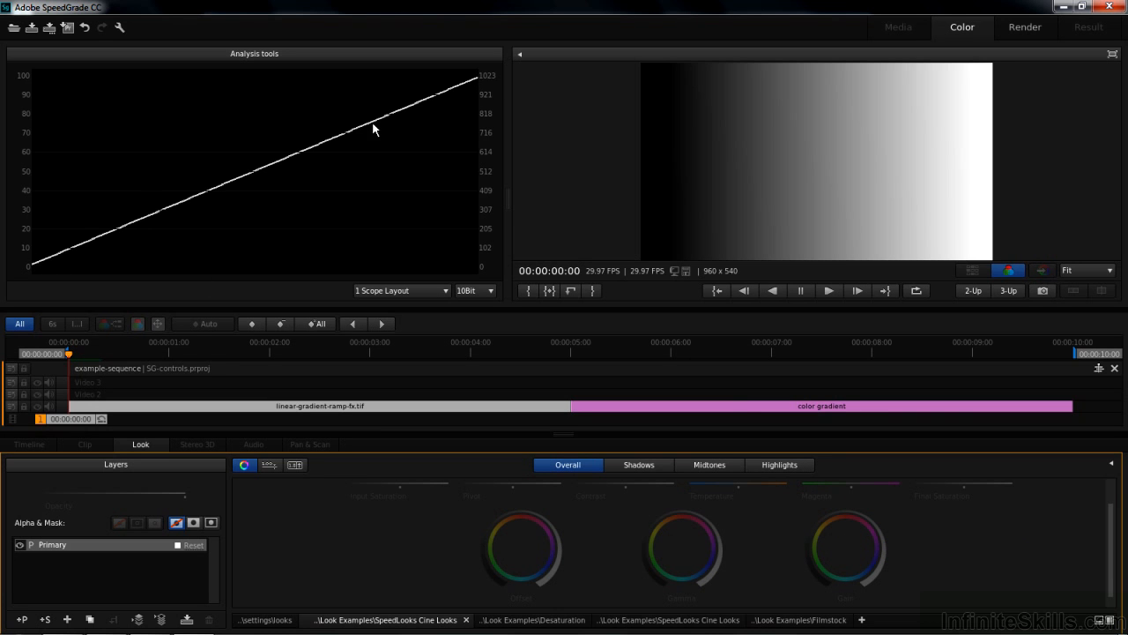
Try lowering the Overall Gain until white sits at about 90 on the waveform, restore it, and do the same with Gamma.
drag(846, 513, 2, 245)
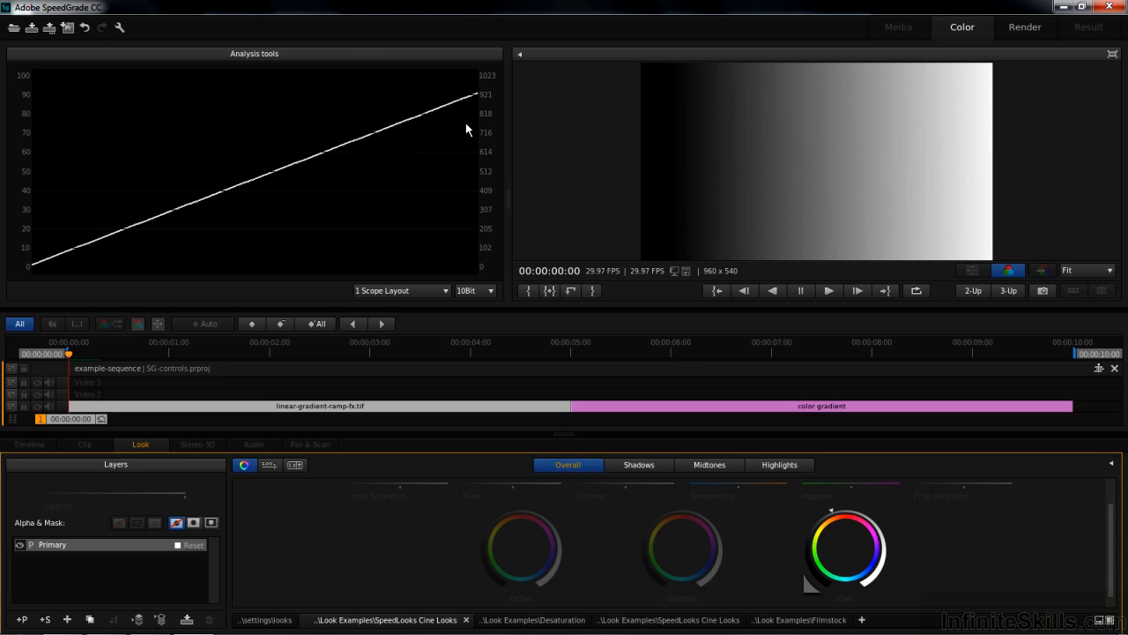
drag(831, 511, 883, 512)
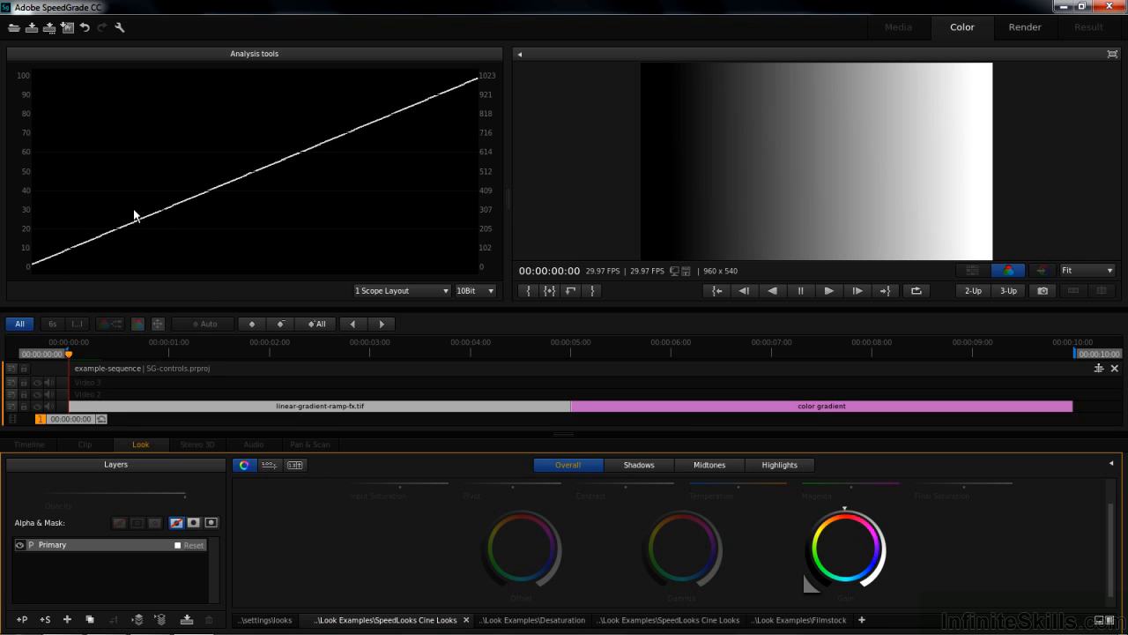
drag(685, 516, 605, 506)
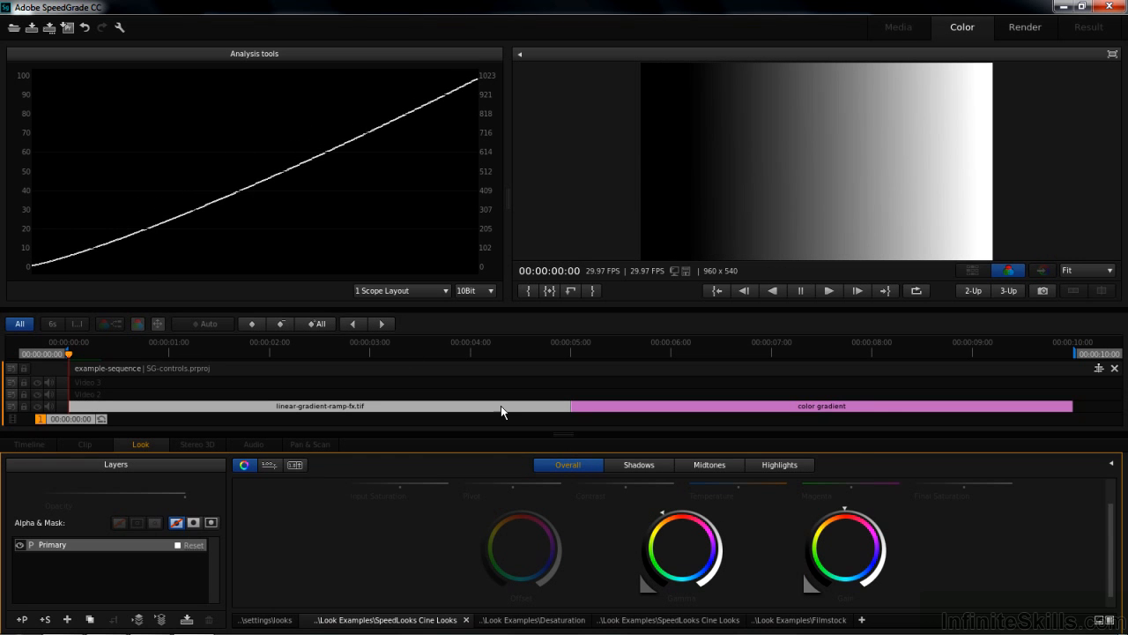
mouse_move(659, 510)
mouse_down()
mouse_move(719, 505)
mouse_move(914, 532)
mouse_move(790, 515)
mouse_move(705, 534)
mouse_up()
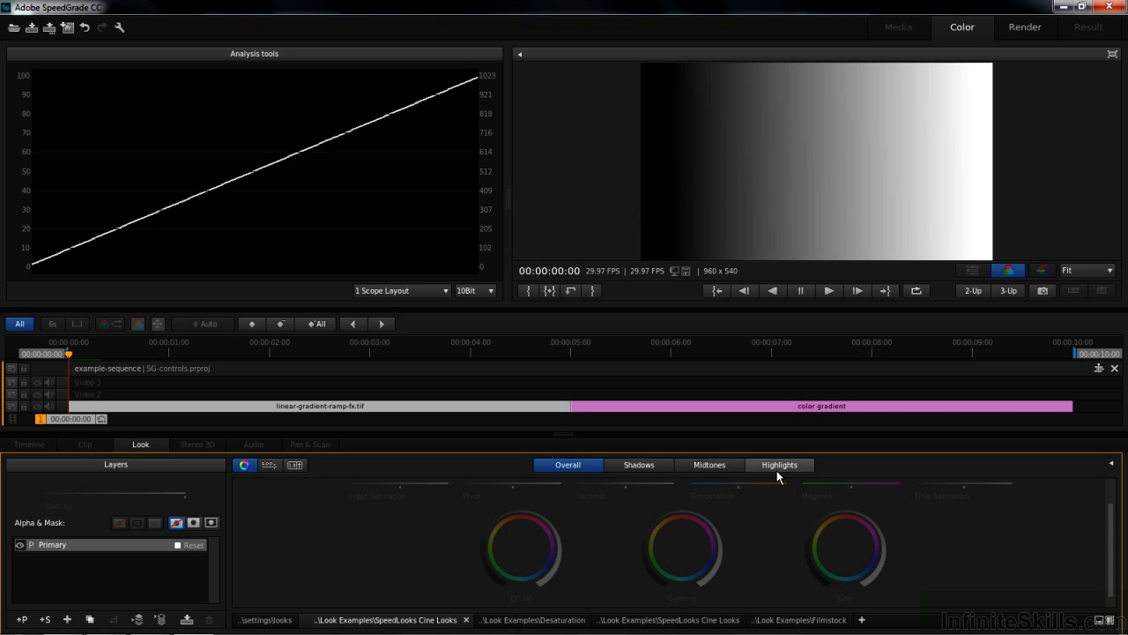
In the Shadows range, try small Offset and Gain changes and a strong Gamma increase, and reset the wheels.
click(646, 465)
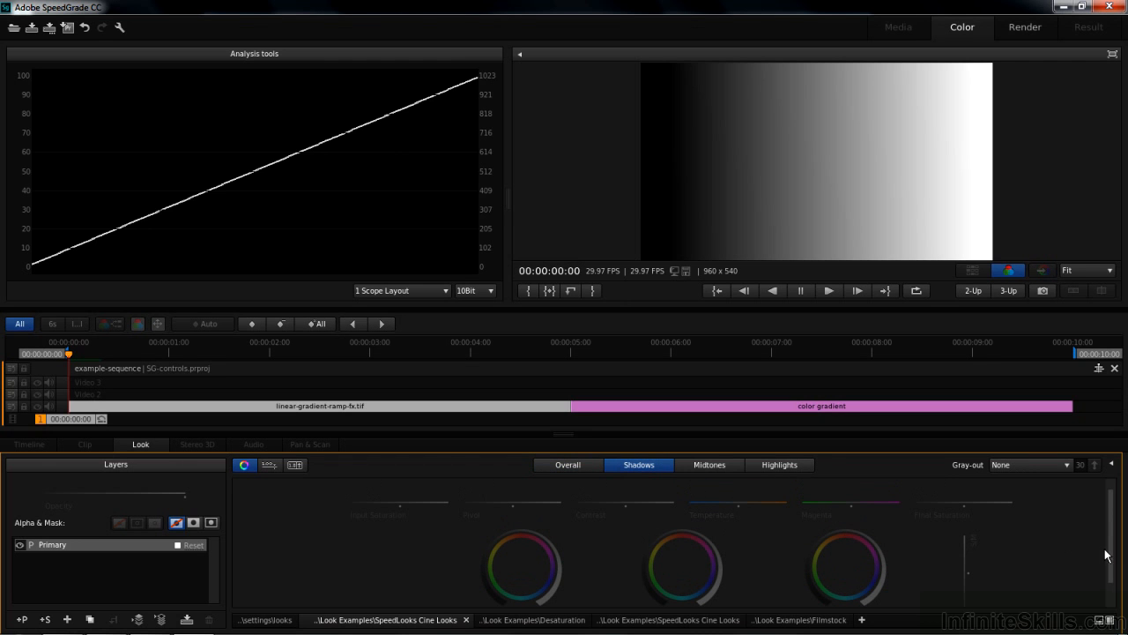
click(1114, 599)
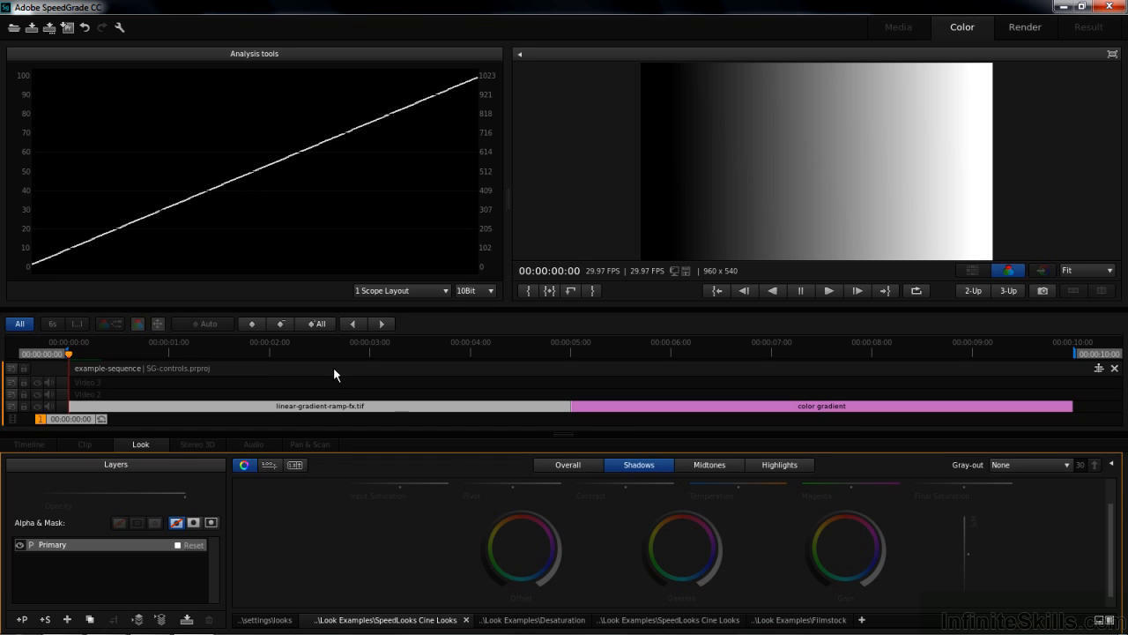
mouse_move(523, 513)
mouse_down()
mouse_move(738, 522)
mouse_move(465, 493)
mouse_move(730, 509)
mouse_move(483, 489)
mouse_move(506, 490)
mouse_up()
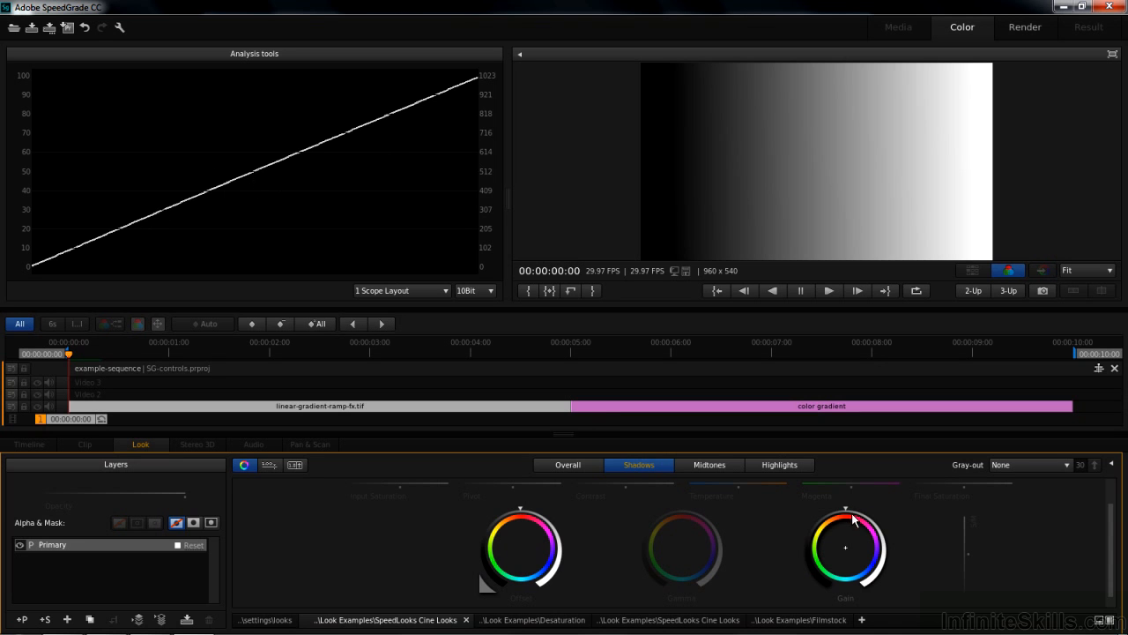
mouse_move(844, 512)
mouse_down()
mouse_move(1098, 545)
mouse_move(856, 516)
mouse_up()
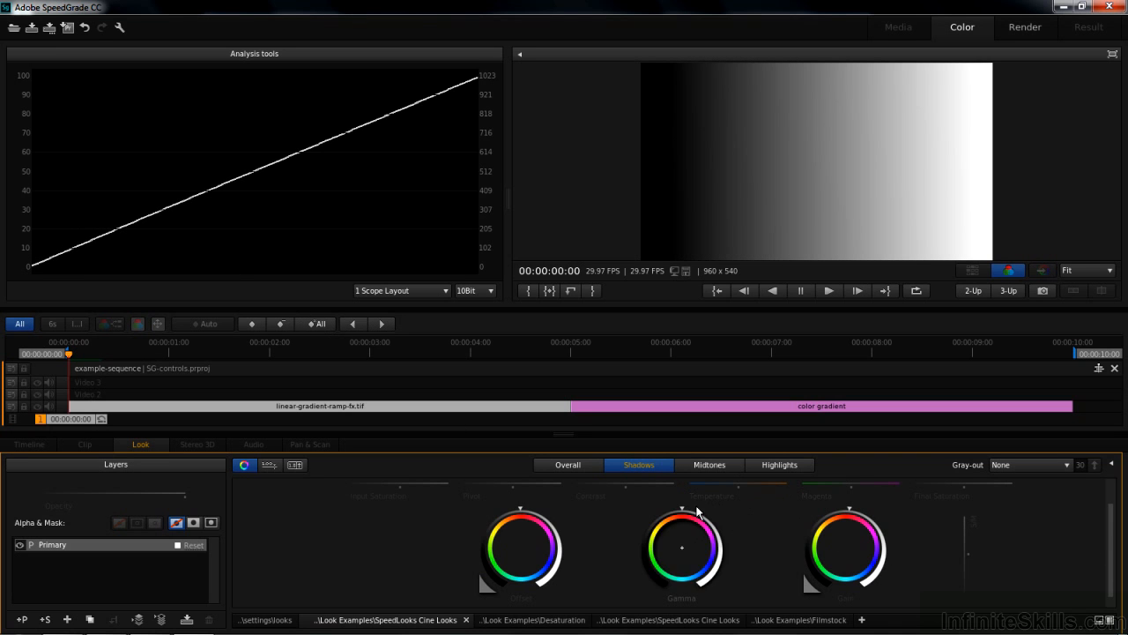
drag(683, 511, 912, 546)
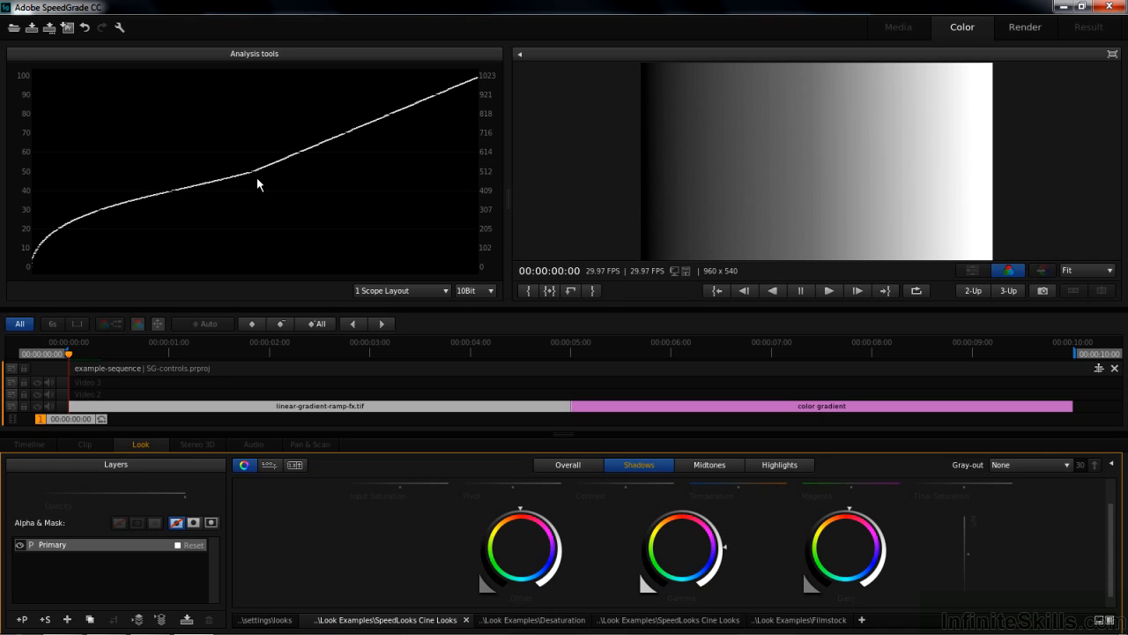
click(652, 586)
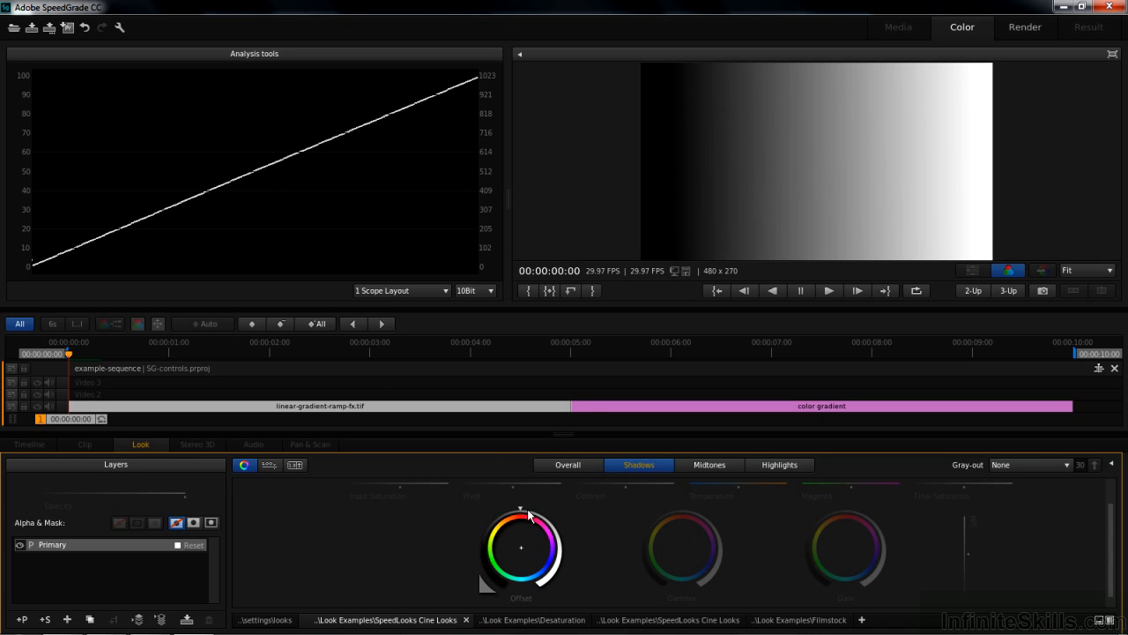
Try raising the Shadows Offset until black sits at about 30, shift the S/M crossover to about 55, and reset the adjustments.
drag(521, 514, 551, 520)
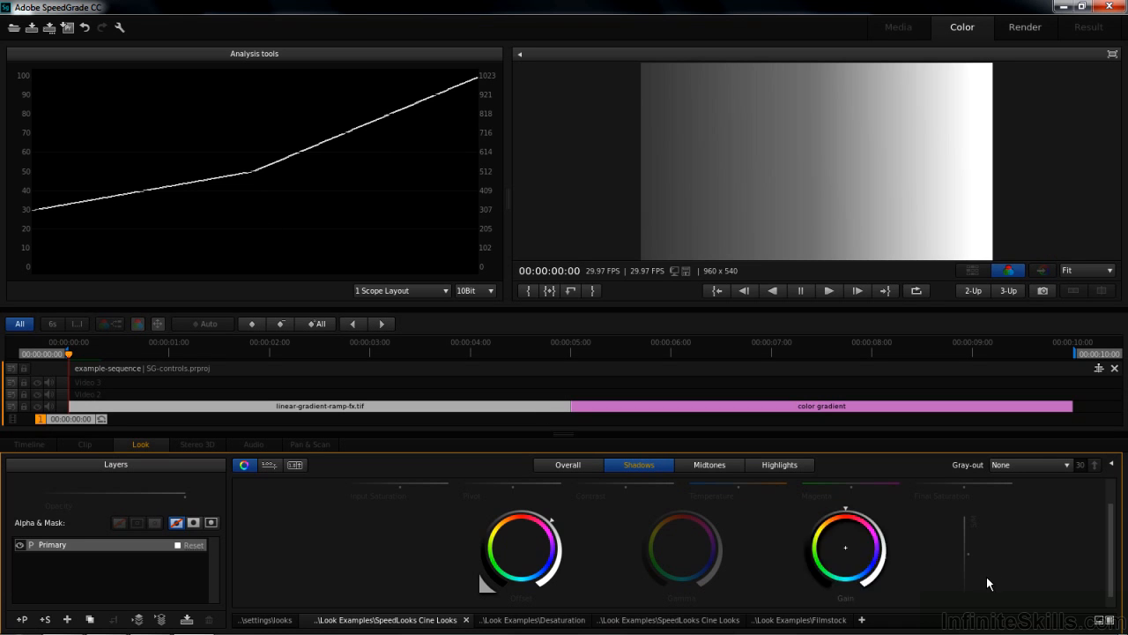
mouse_move(962, 553)
mouse_down()
mouse_move(962, 537)
mouse_move(962, 568)
mouse_move(964, 554)
mouse_up()
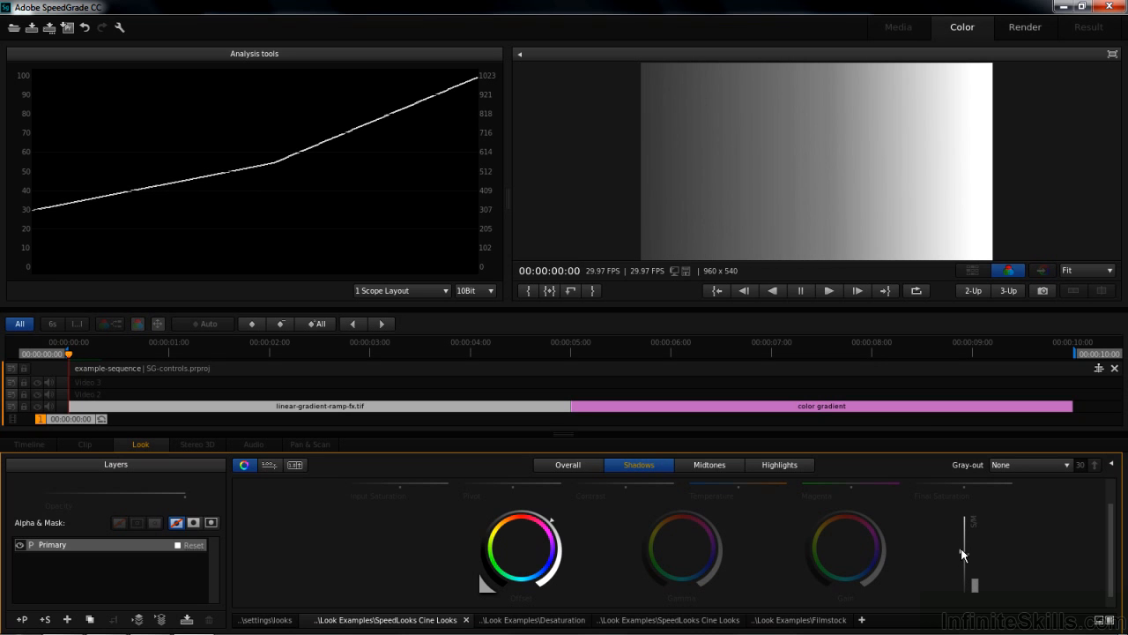
click(484, 586)
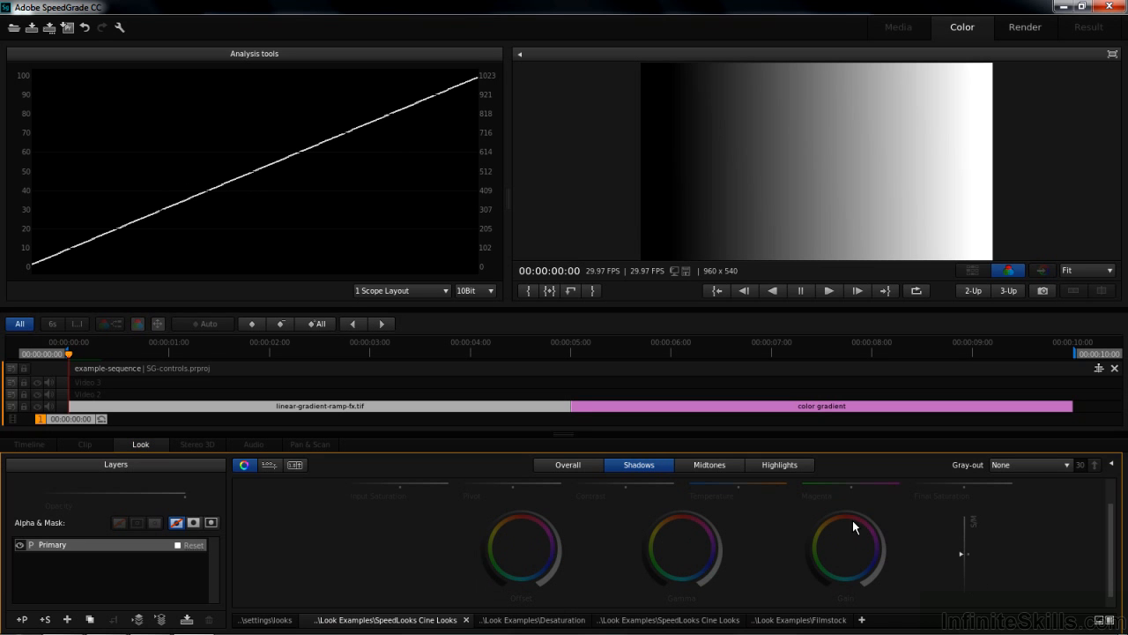
In the Highlights range, try raising the Offset, shift the midtones/highlights crossover to about 57, and reset the adjustments.
click(794, 466)
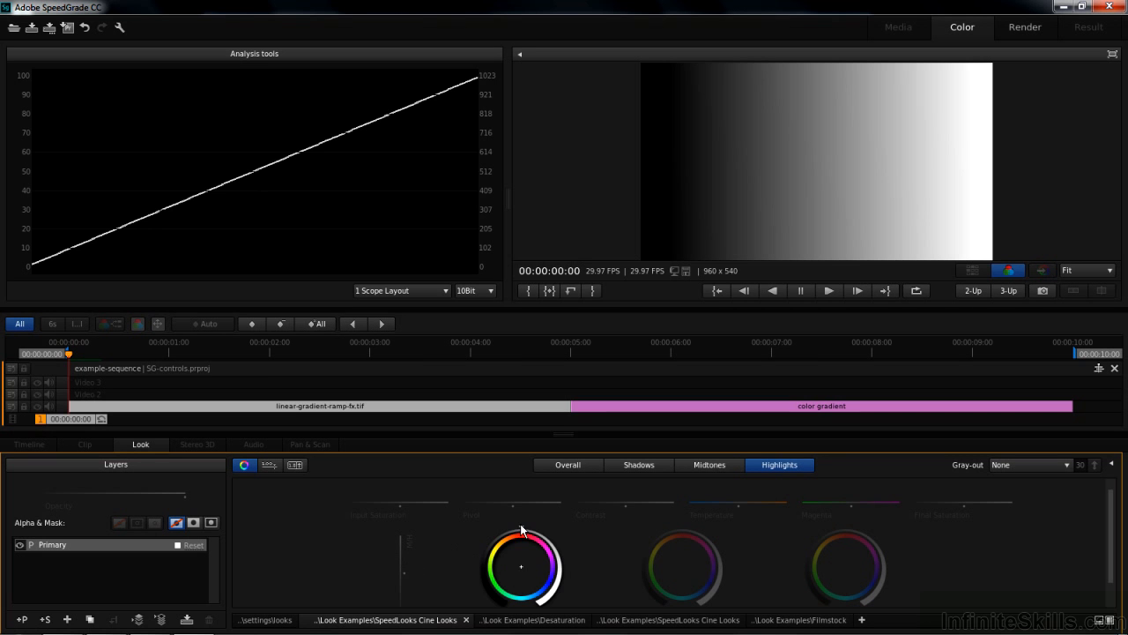
mouse_move(520, 526)
mouse_down()
mouse_move(657, 539)
mouse_move(378, 527)
mouse_move(620, 543)
mouse_up()
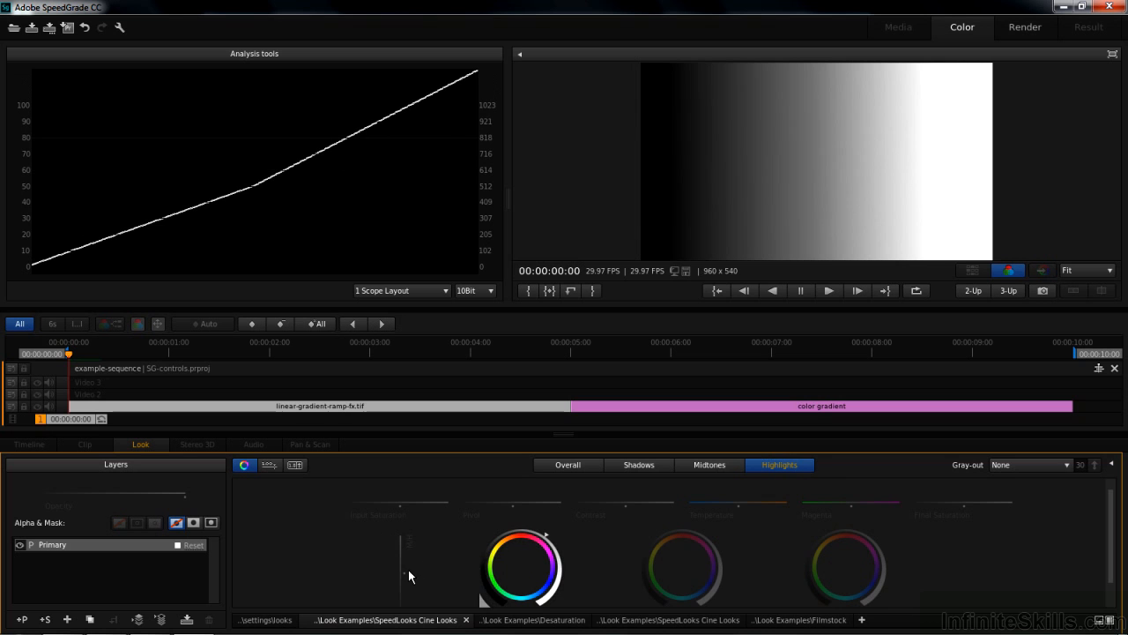
mouse_move(405, 570)
mouse_down()
mouse_move(405, 553)
mouse_move(405, 568)
mouse_up()
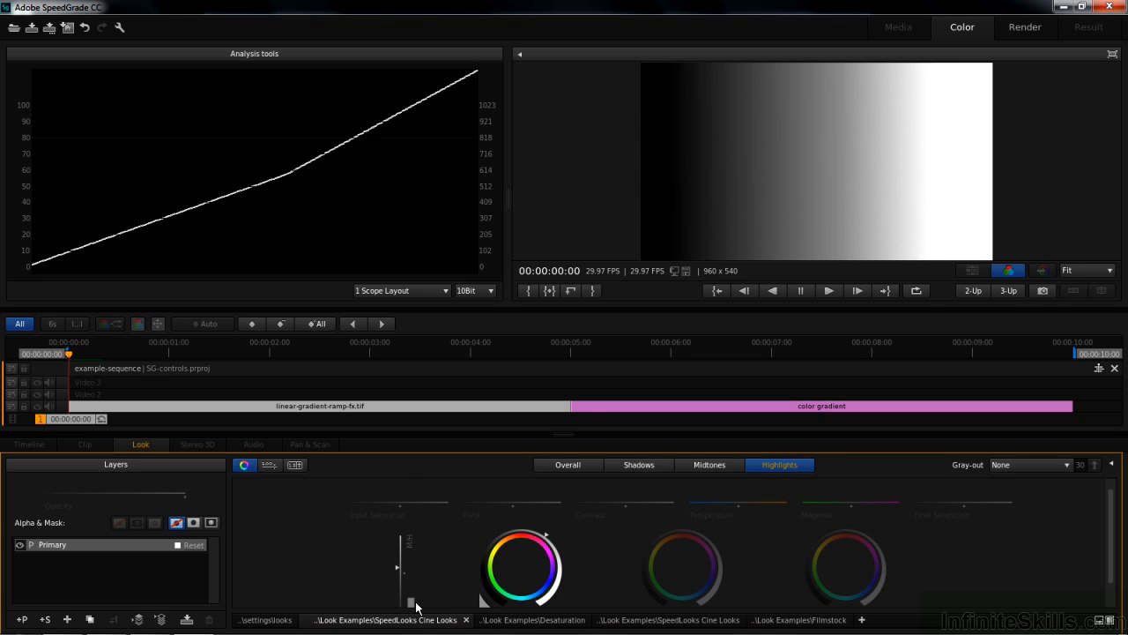
click(482, 603)
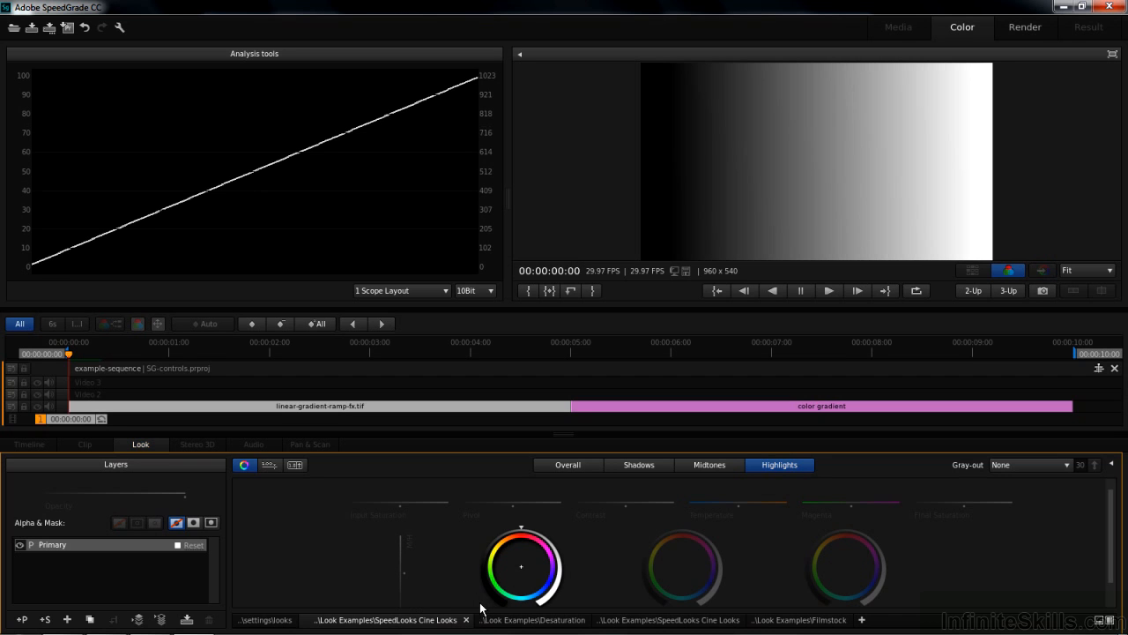
In the Midtones range, raise the Offset and set the lower crossover to about 35 and the upper one to about 63.
click(708, 463)
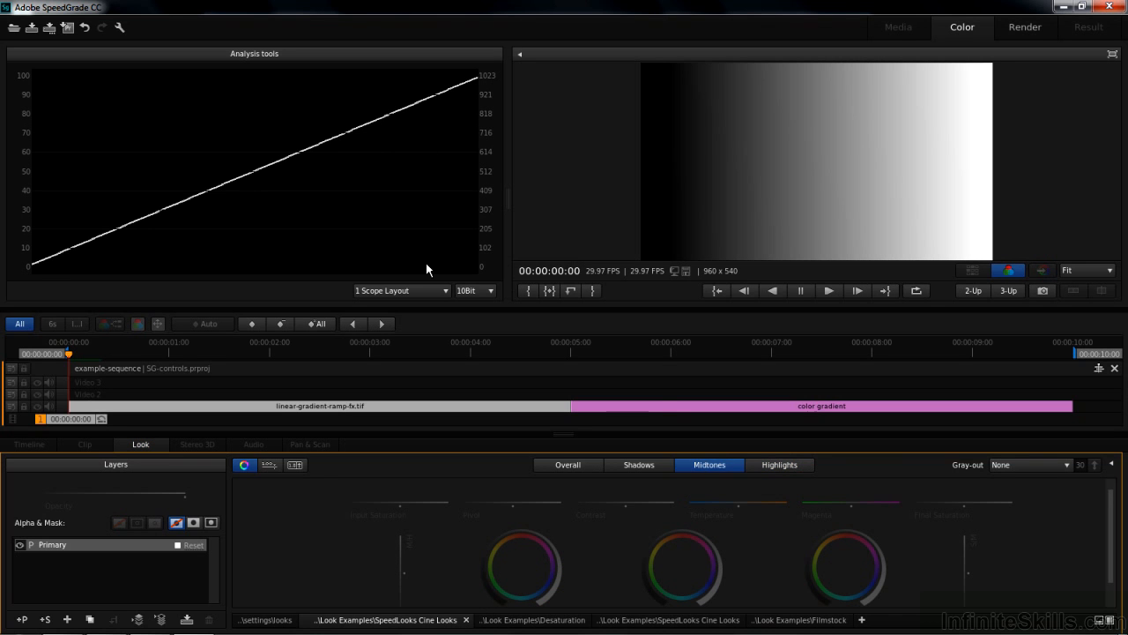
drag(523, 532, 625, 533)
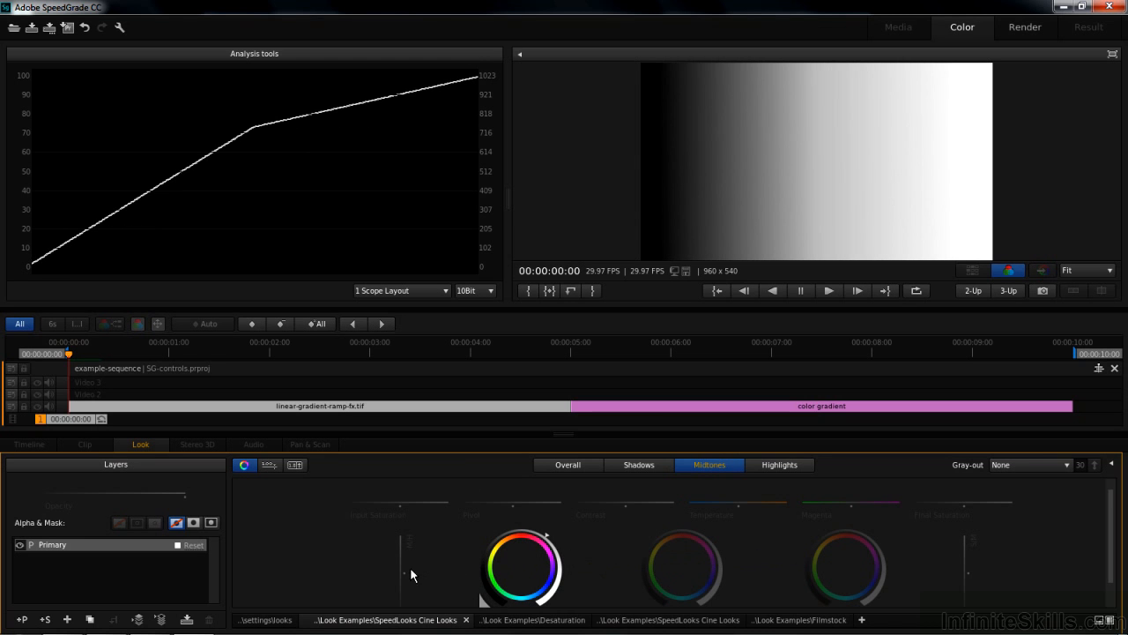
drag(400, 571, 399, 584)
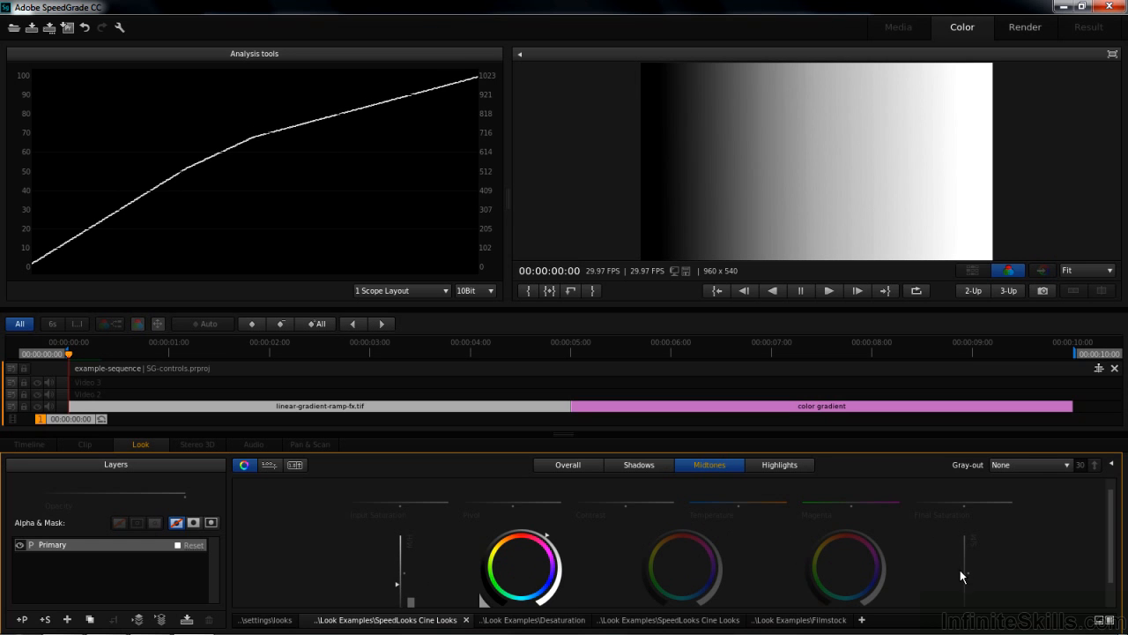
drag(966, 570, 967, 565)
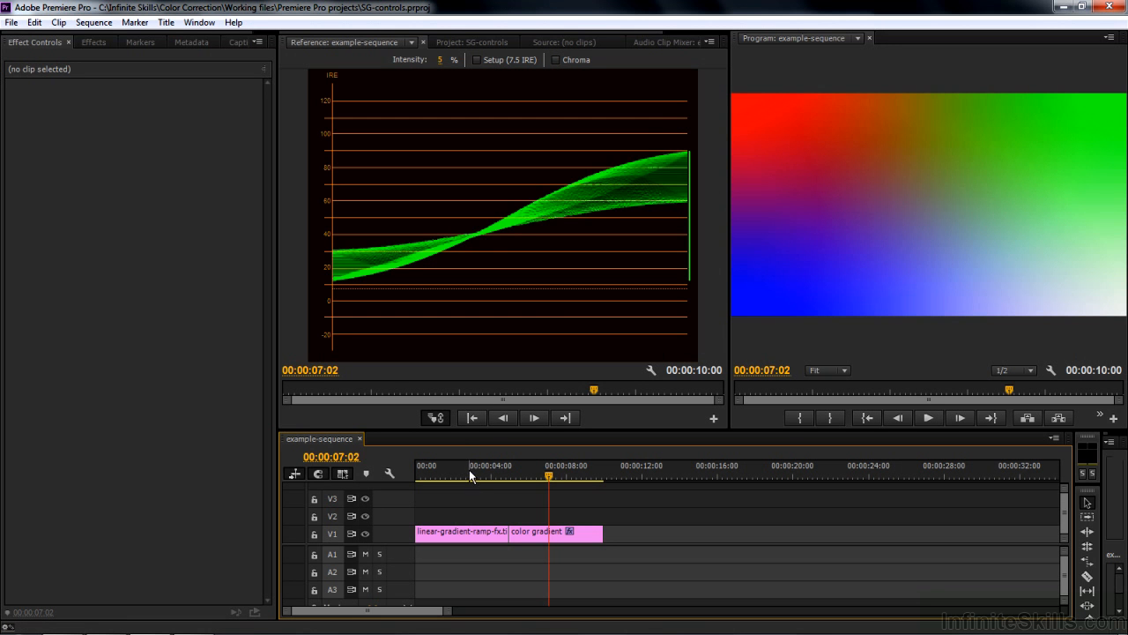
Switch to Premiere Pro, park the playhead on the linear gradient clip, and open its RGB Curves settings.
click(468, 476)
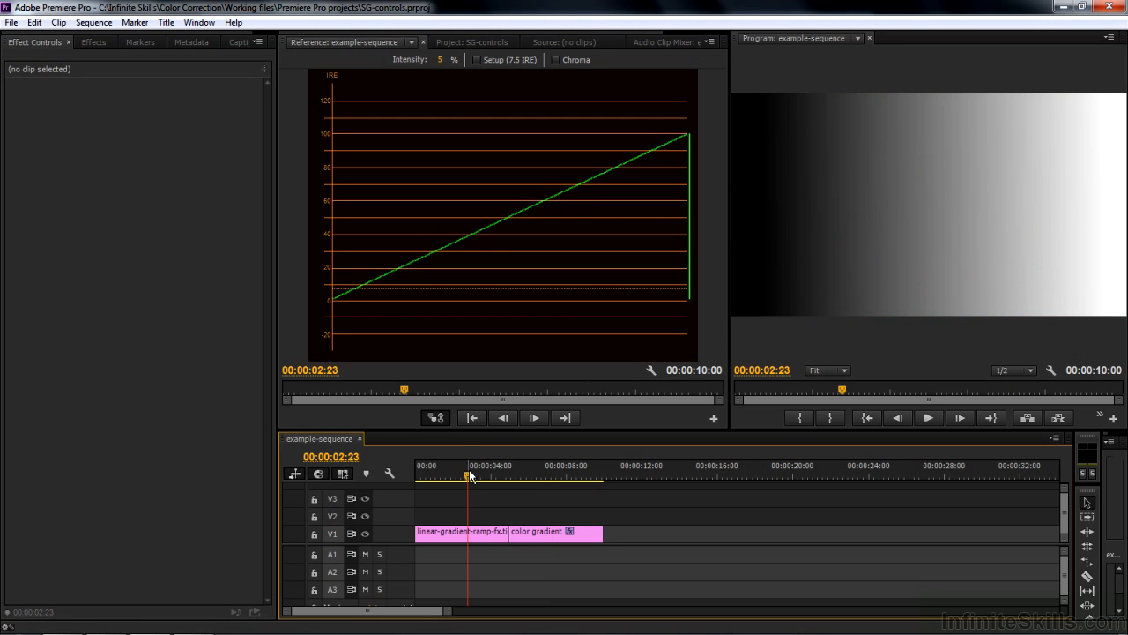
click(465, 535)
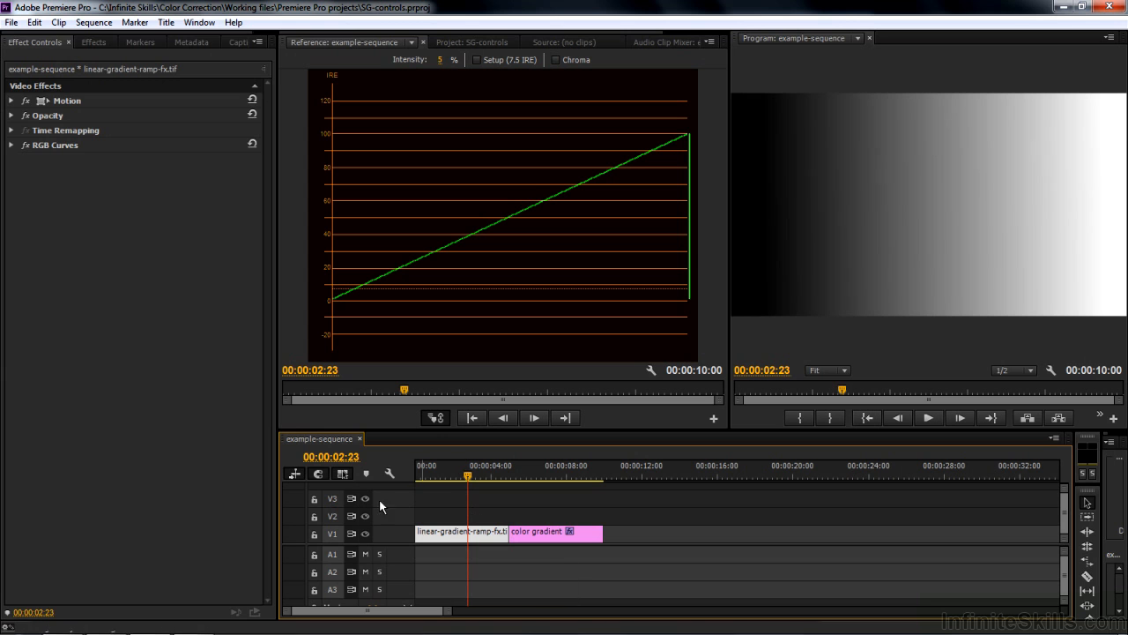
click(11, 145)
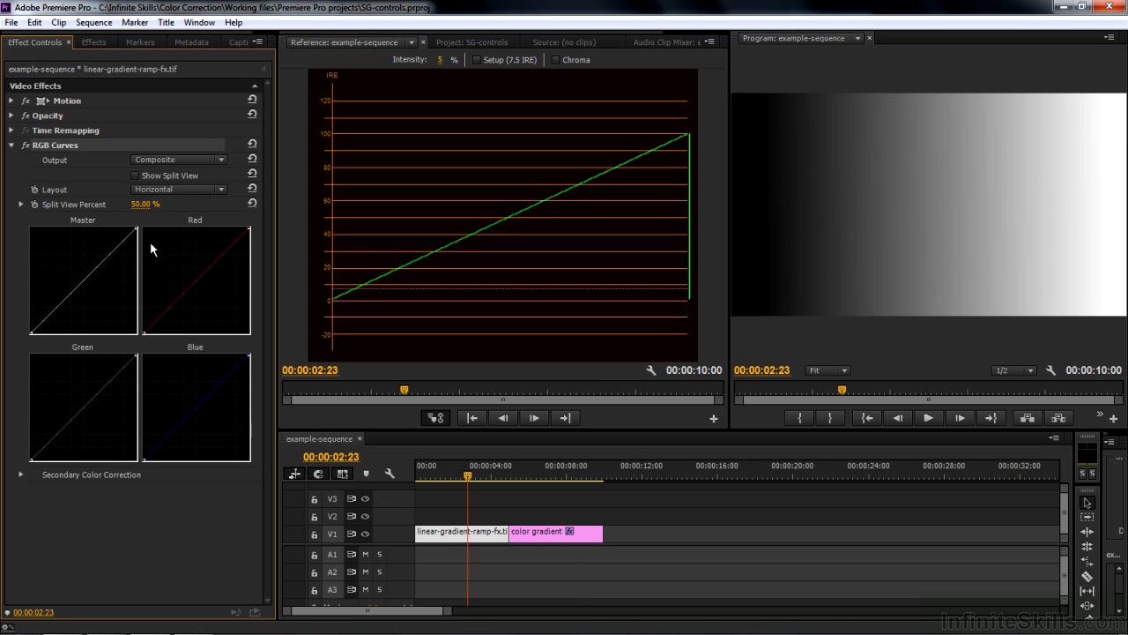
Try bending the Master curve upward with a point in the shadows, and remove the added point.
mouse_move(136, 229)
mouse_down()
mouse_move(98, 217)
mouse_move(139, 230)
mouse_move(148, 279)
mouse_move(151, 245)
mouse_move(138, 229)
mouse_up()
drag(56, 311, 50, 307)
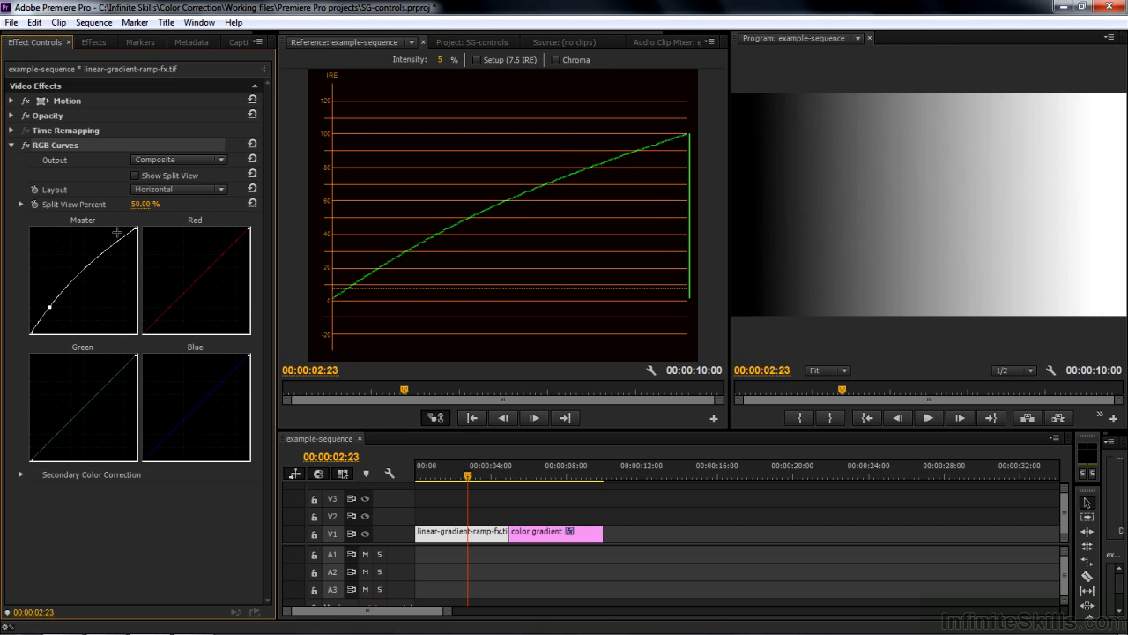
drag(84, 269, 86, 271)
drag(50, 307, 18, 247)
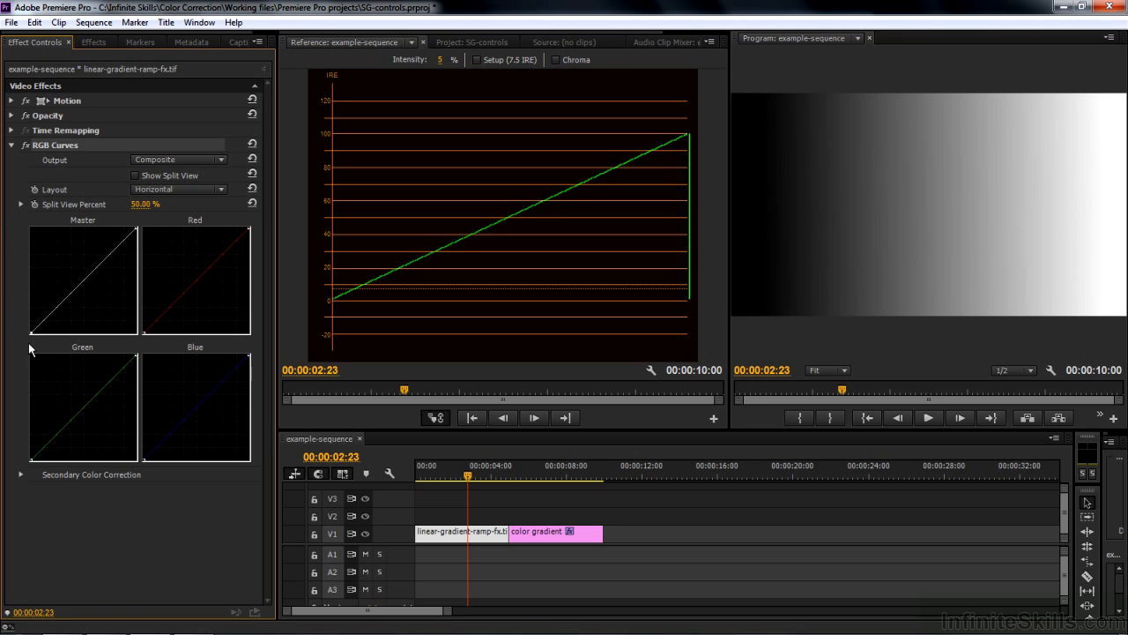
Try the Master curve's end points: lift black to about 25 IRE, lower white to about 60, crush the blacks, and restore both.
drag(32, 332, 32, 307)
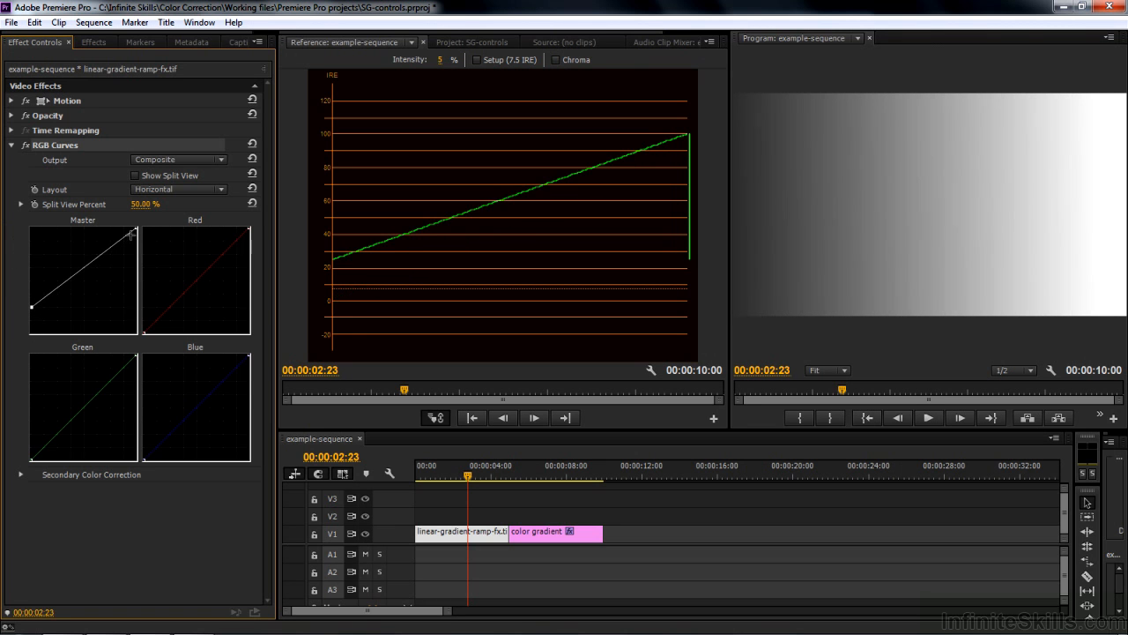
drag(133, 227, 136, 270)
drag(32, 307, 55, 354)
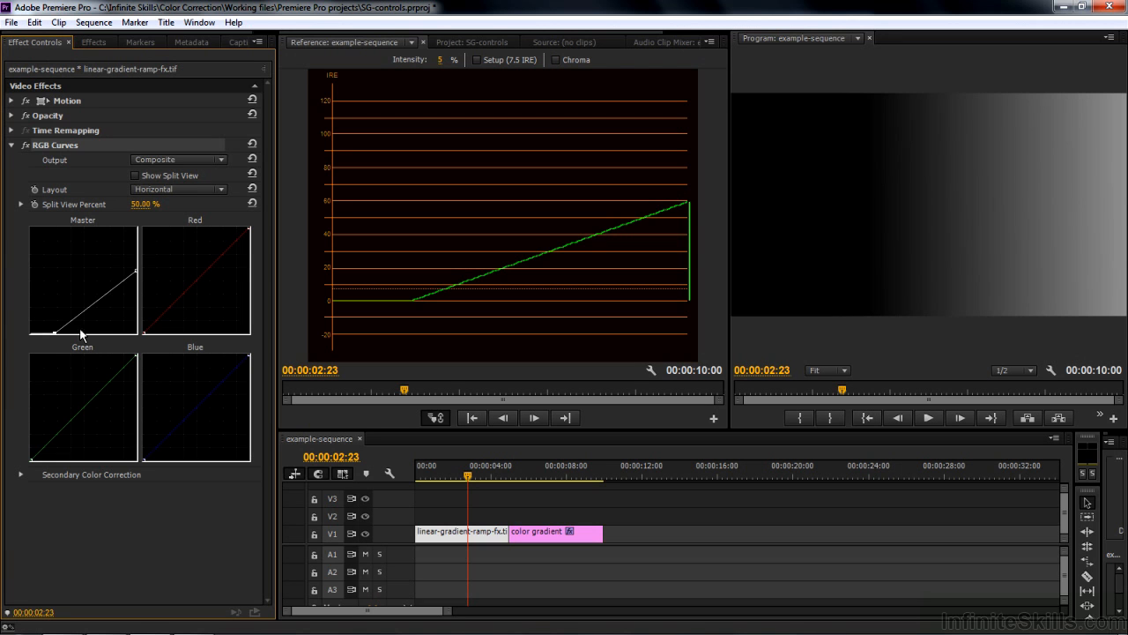
drag(140, 271, 141, 227)
drag(56, 333, 13, 340)
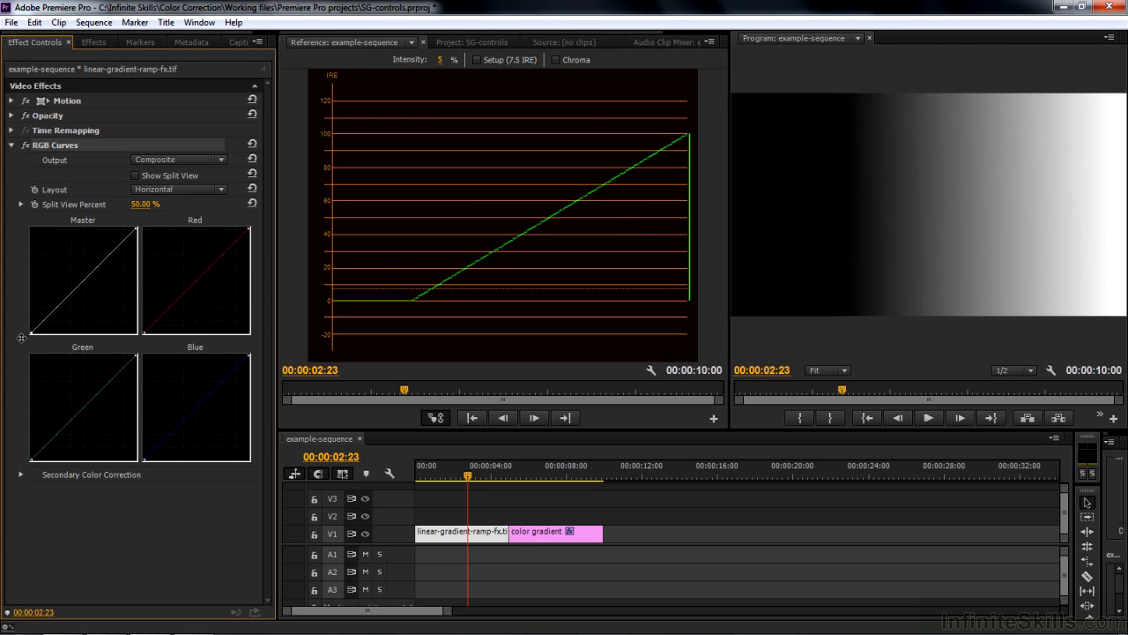
Try adding several points along the lower half of the Master curve, lift only the deepest shadows, and reset RGB Curves.
click(61, 305)
click(71, 296)
click(78, 289)
drag(48, 321, 45, 315)
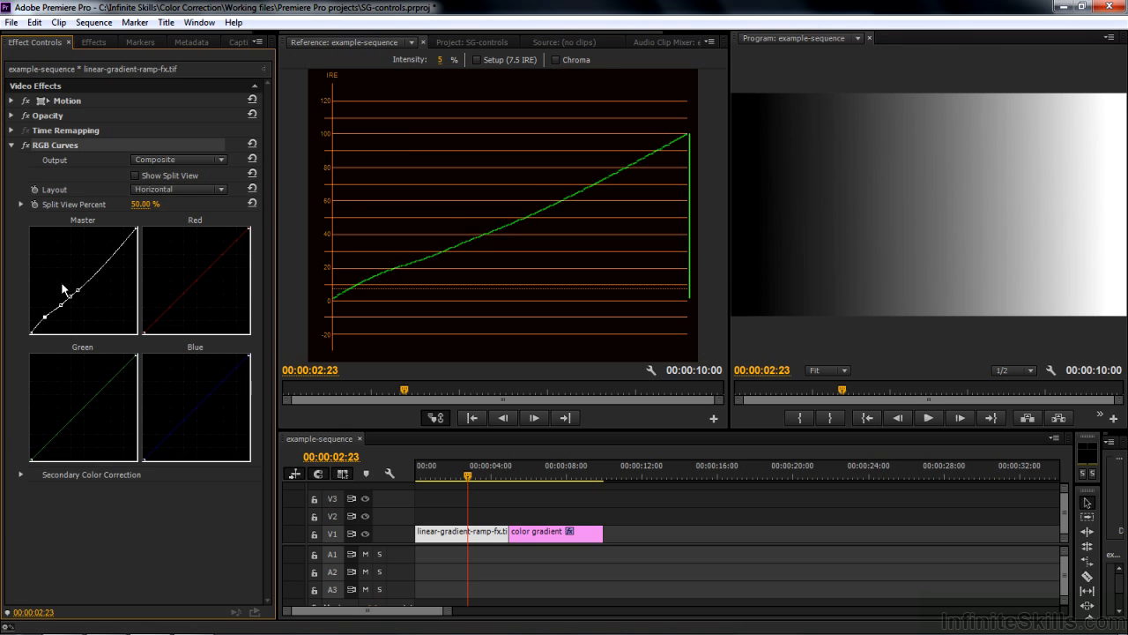
click(256, 144)
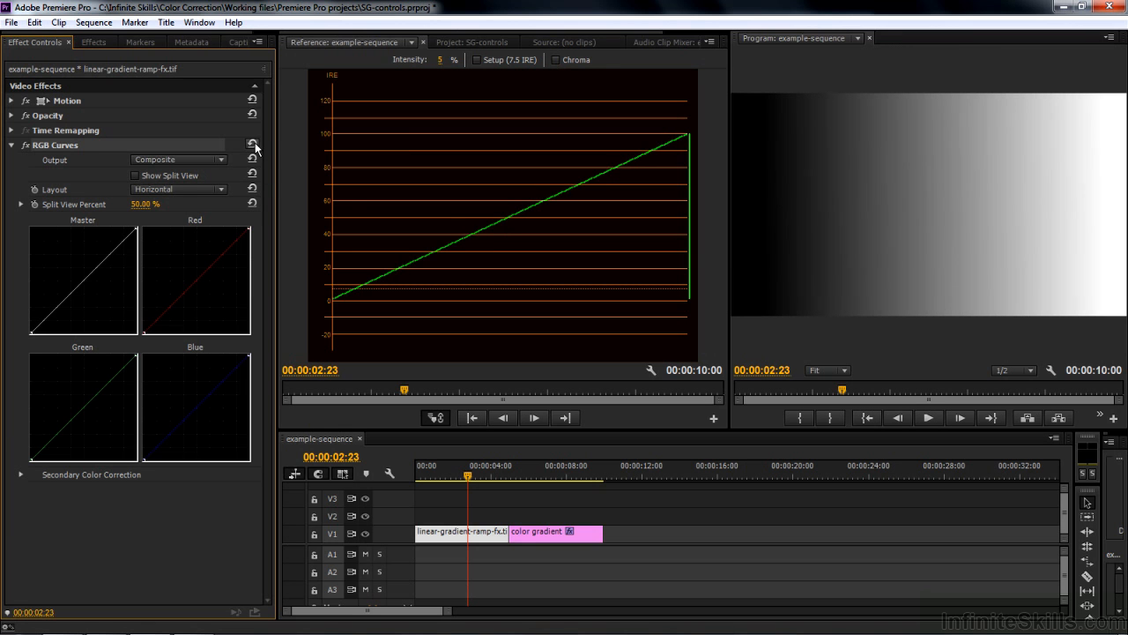
Park the playhead on the color gradient clip, select it, and open its Fast Color Corrector settings.
click(538, 466)
click(542, 532)
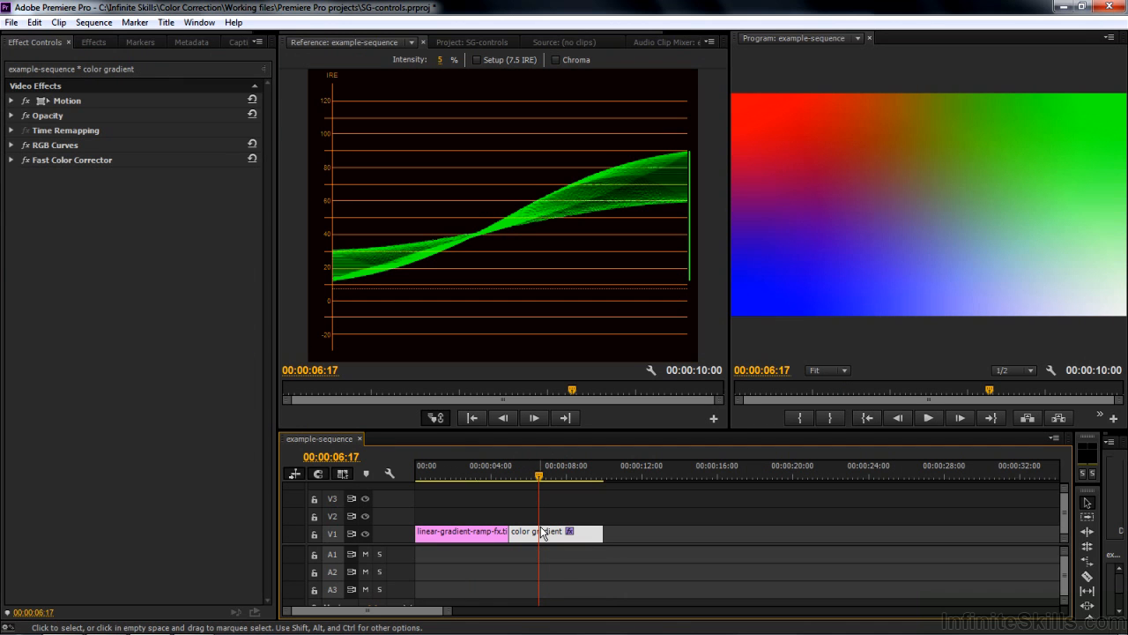
click(9, 160)
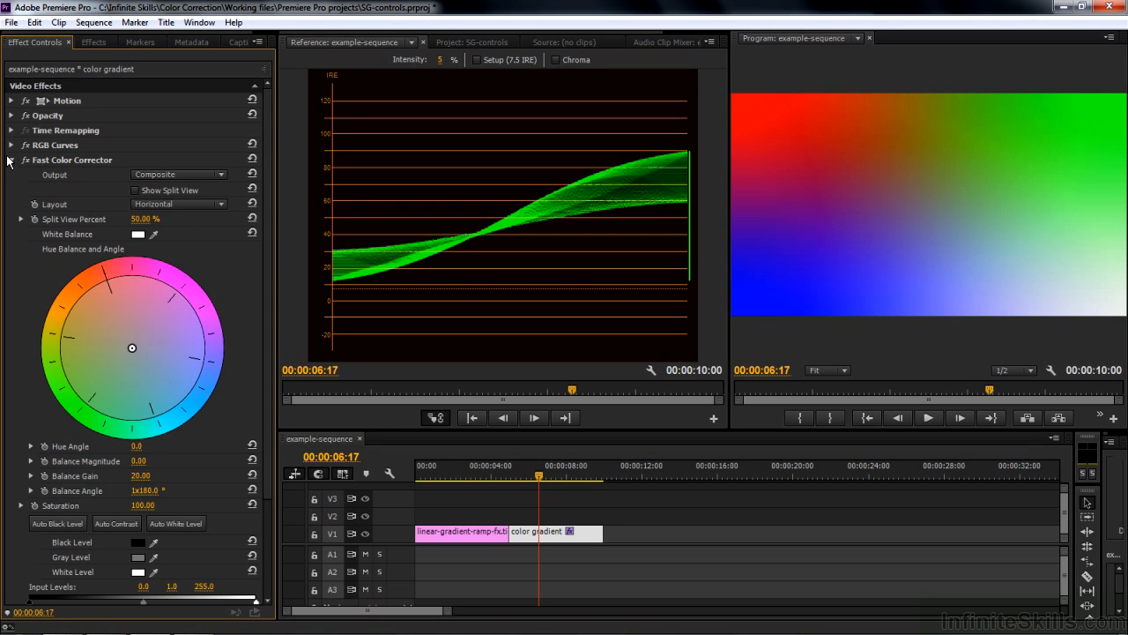
Try pushing the Fast Color Corrector balance toward red to magnitude 90.50 and angle -109.3°, and reset the effect.
drag(130, 343, 114, 295)
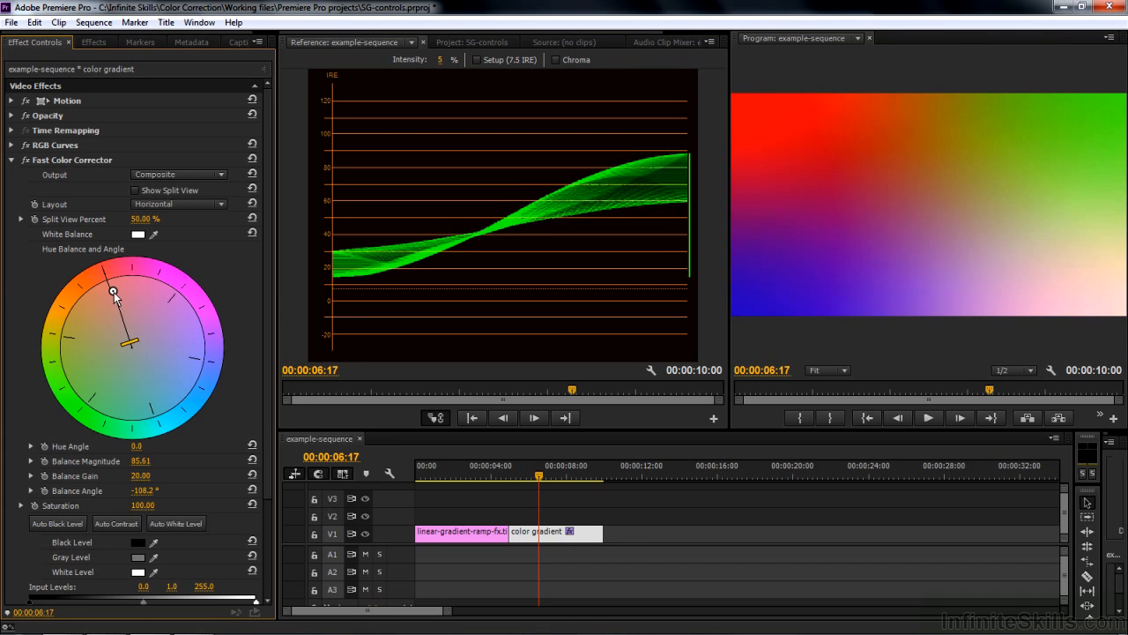
mouse_move(122, 292)
mouse_down()
mouse_move(183, 309)
mouse_move(199, 330)
mouse_move(189, 398)
mouse_move(118, 402)
mouse_move(80, 371)
mouse_move(111, 290)
mouse_up()
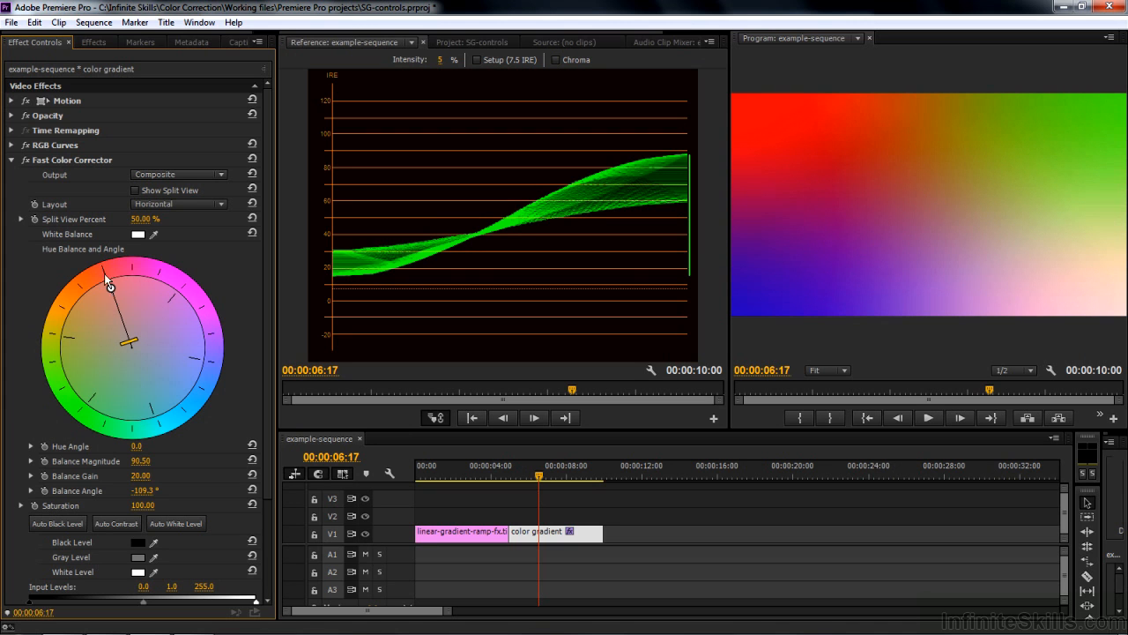
click(253, 159)
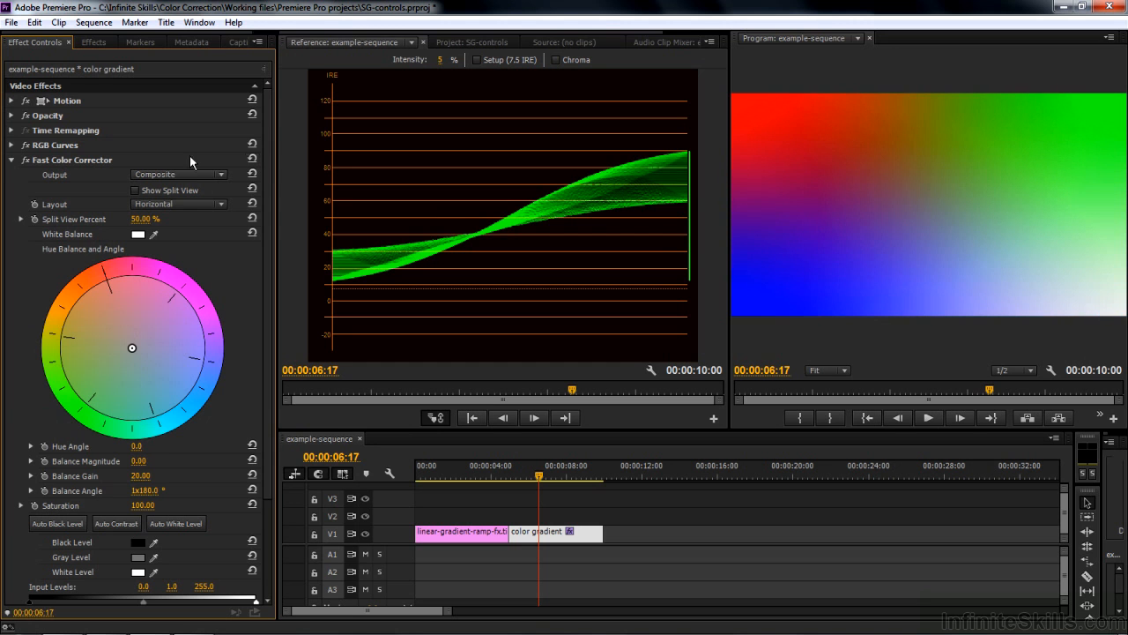
Disable the Fast Color Corrector, open the color gradient clip's RGB Curves, and lower the middle of the Red curve slightly.
click(11, 161)
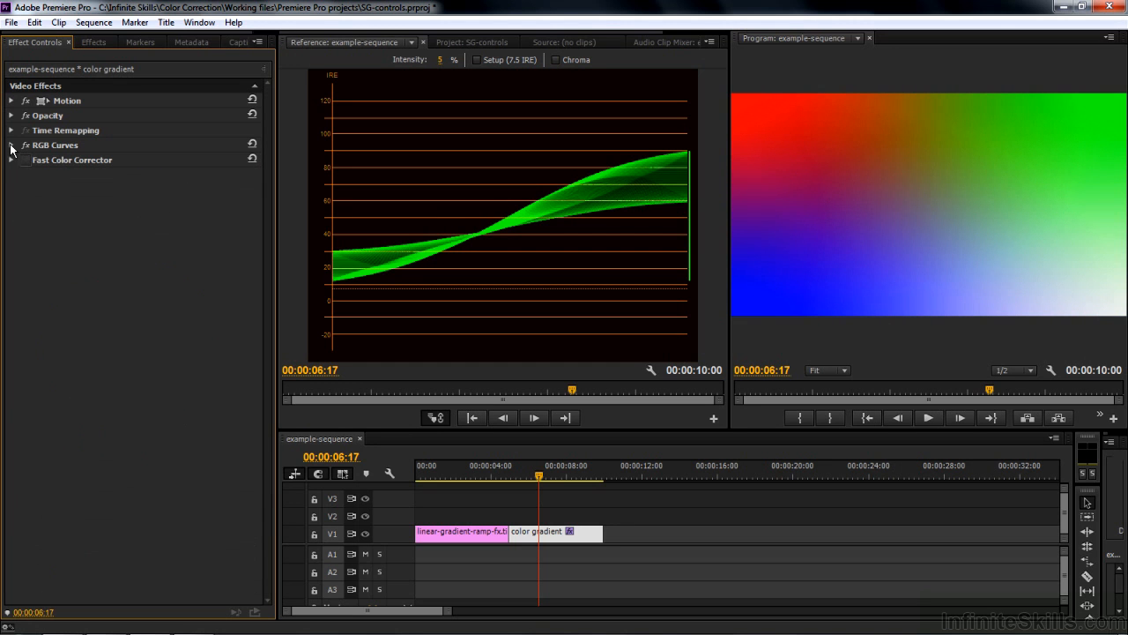
click(12, 146)
mouse_move(197, 281)
mouse_down()
mouse_move(166, 257)
mouse_move(218, 301)
mouse_move(188, 267)
mouse_move(218, 298)
mouse_move(197, 273)
mouse_up()
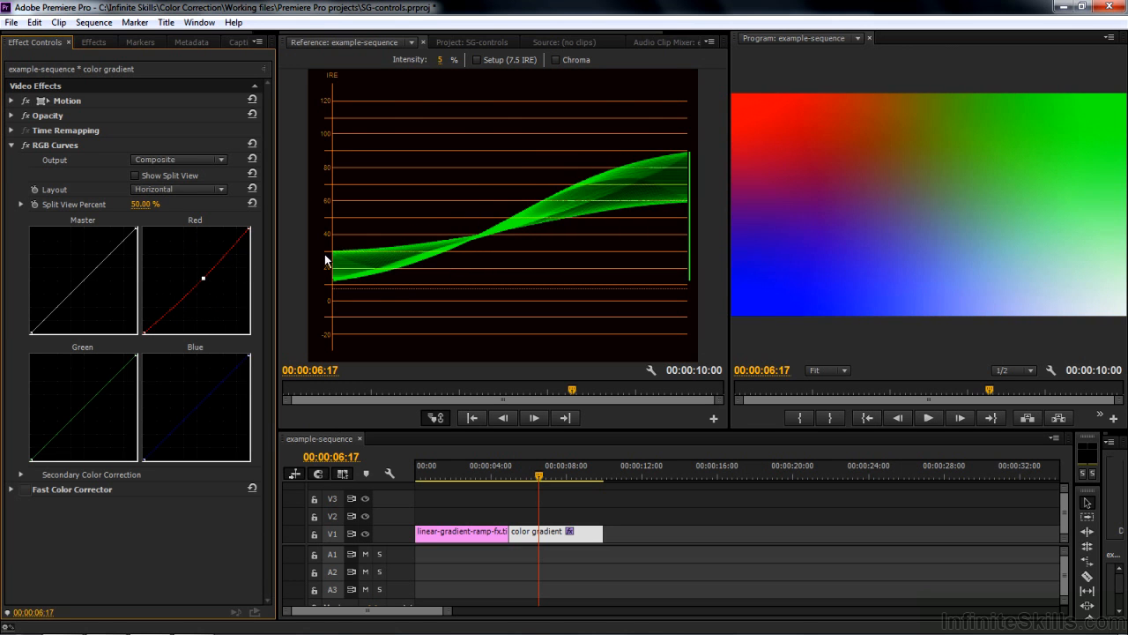
Show the RGB Parade in the Reference monitor and bend the Red curve strongly upward, ending with its midpoint pulled down.
click(711, 40)
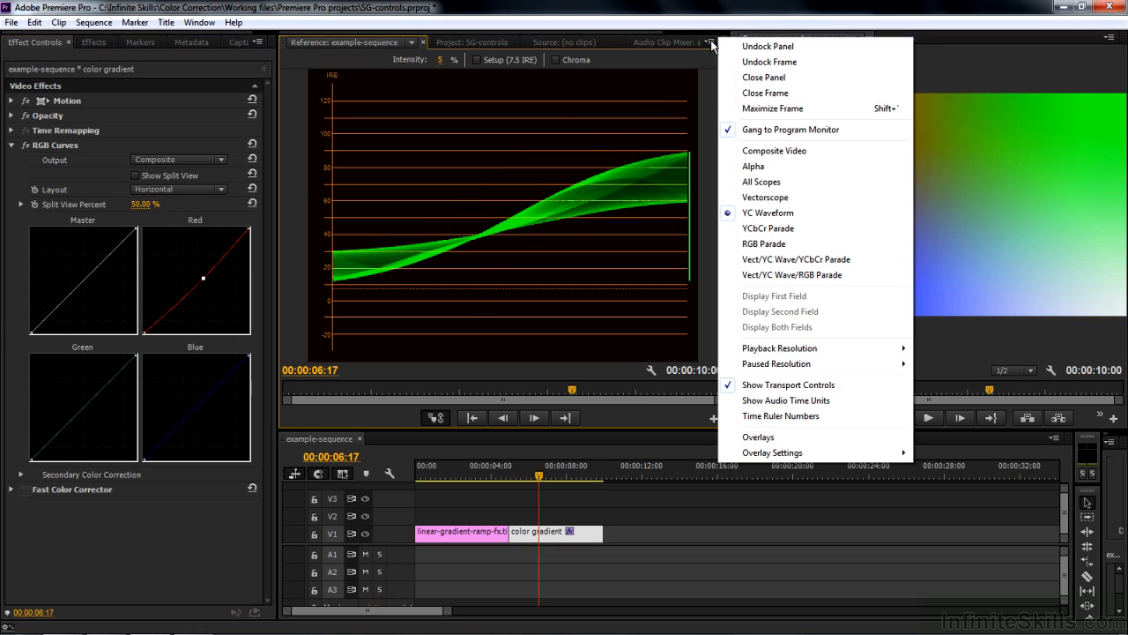
click(764, 244)
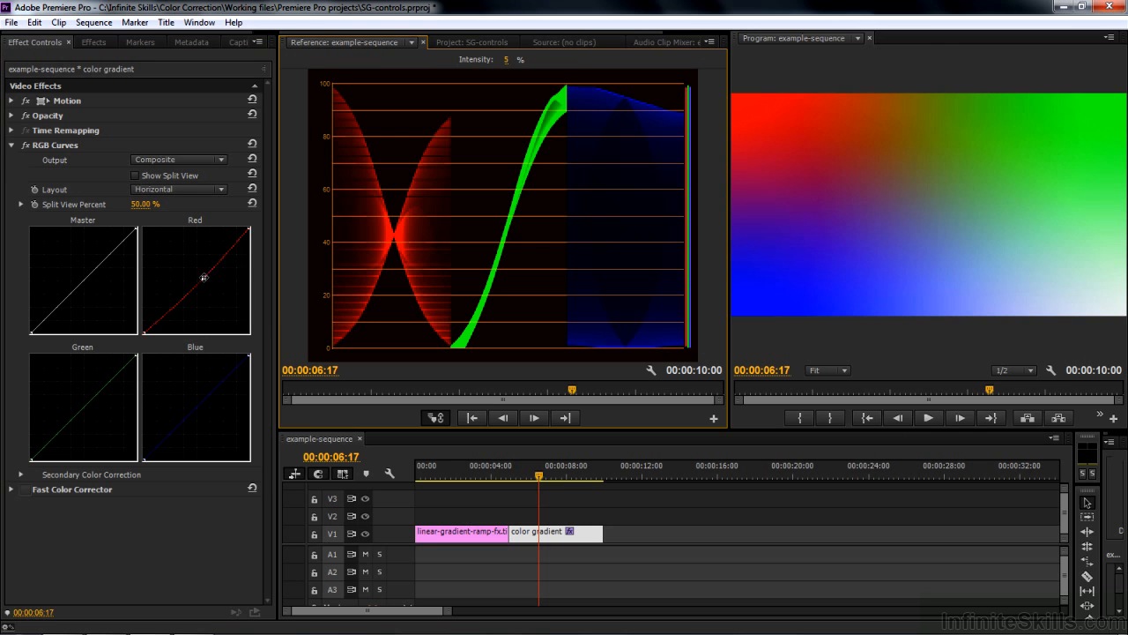
drag(205, 277, 186, 259)
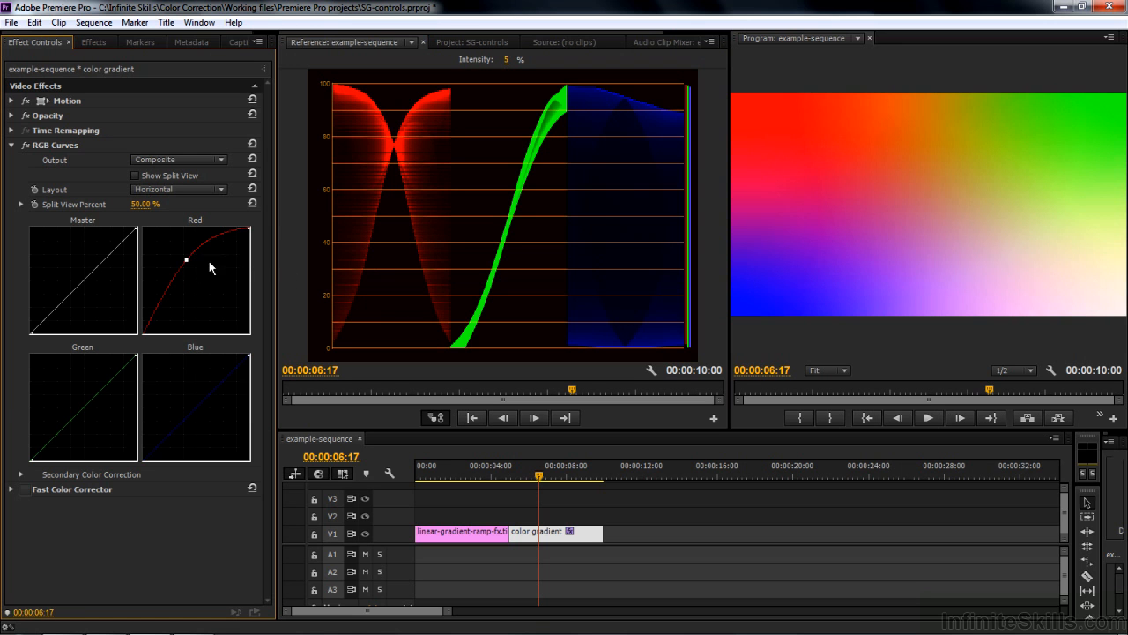
drag(186, 257, 203, 287)
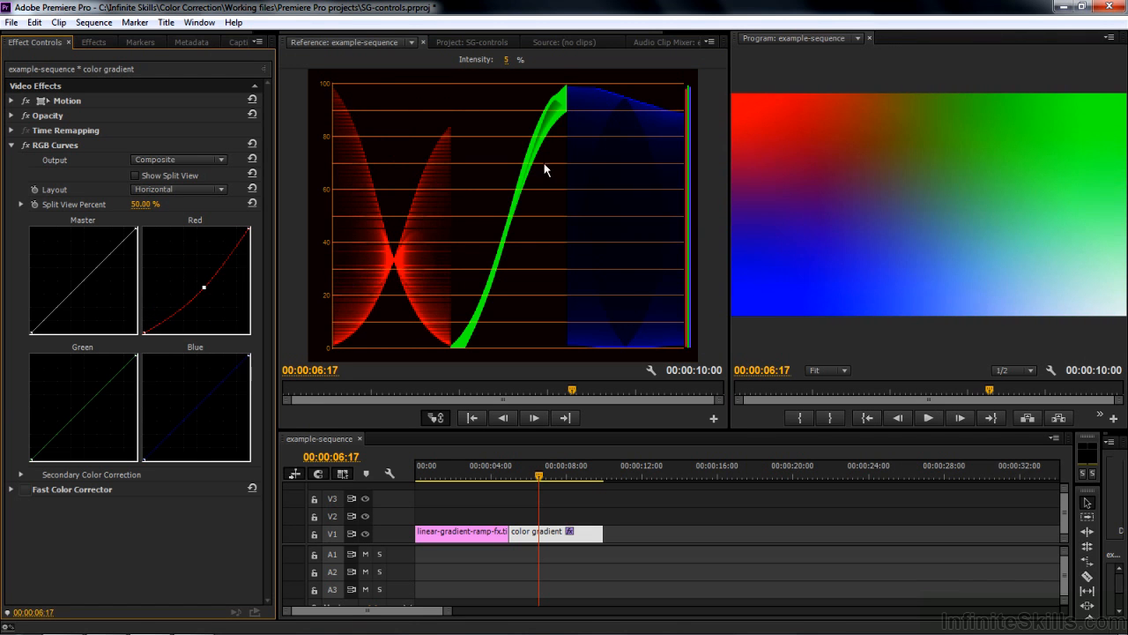
Disable RGB Curves, re-enable the Fast Color Corrector, and push its color balance to the red edge of the wheel.
click(24, 146)
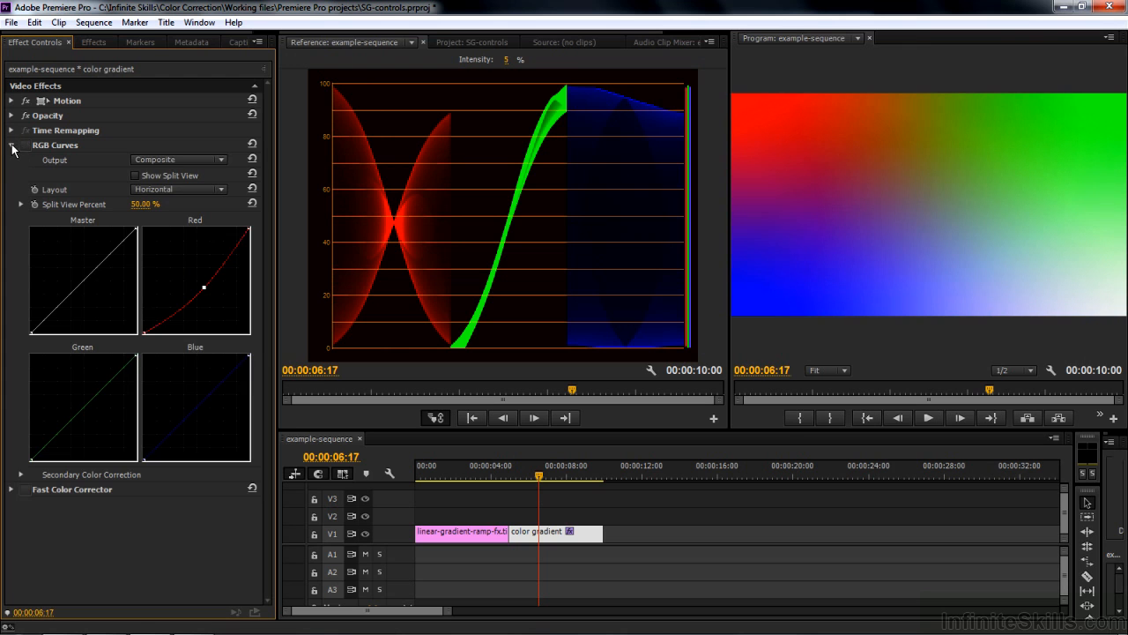
click(12, 146)
click(11, 161)
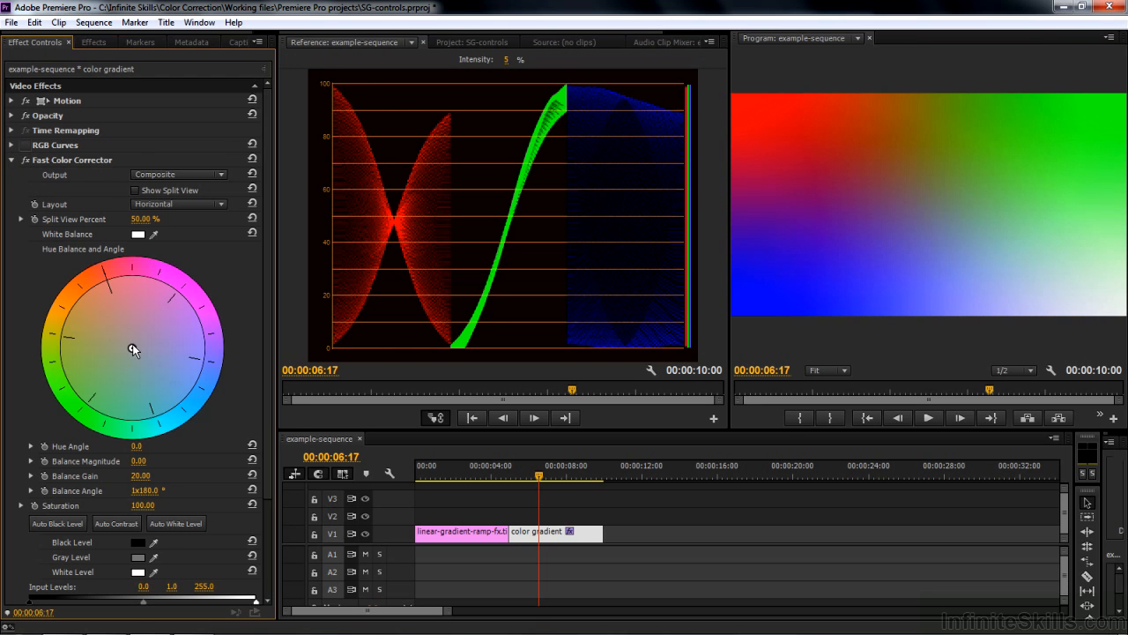
drag(133, 349, 107, 284)
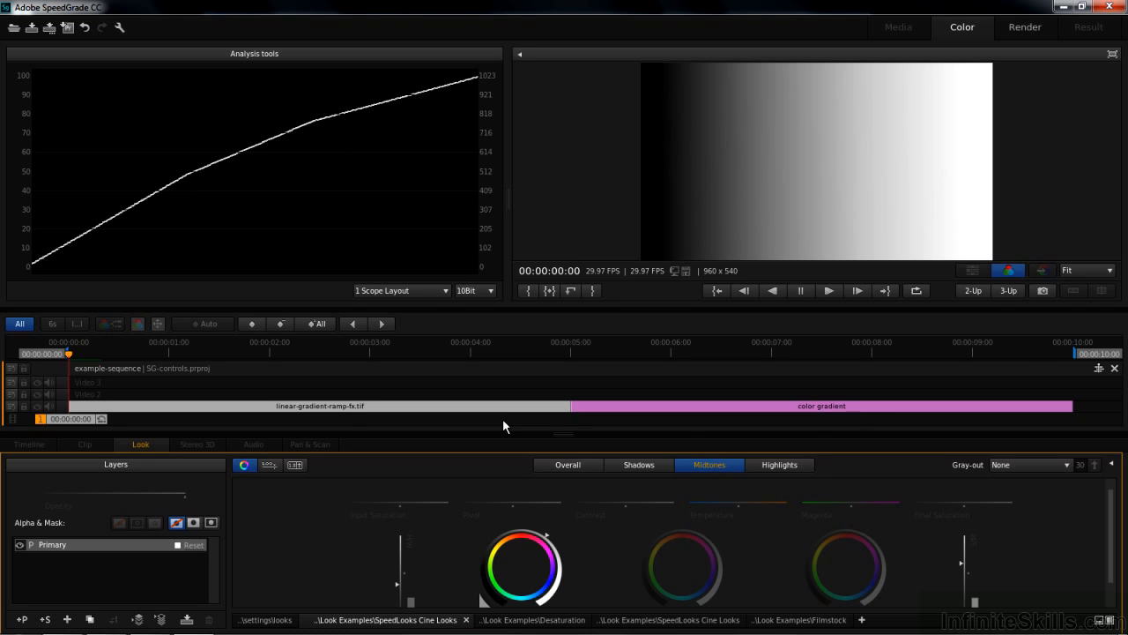
Switch to SpeedGrade, select the color gradient clip, and shift the Overall Offset wheel's color balance toward red.
click(771, 406)
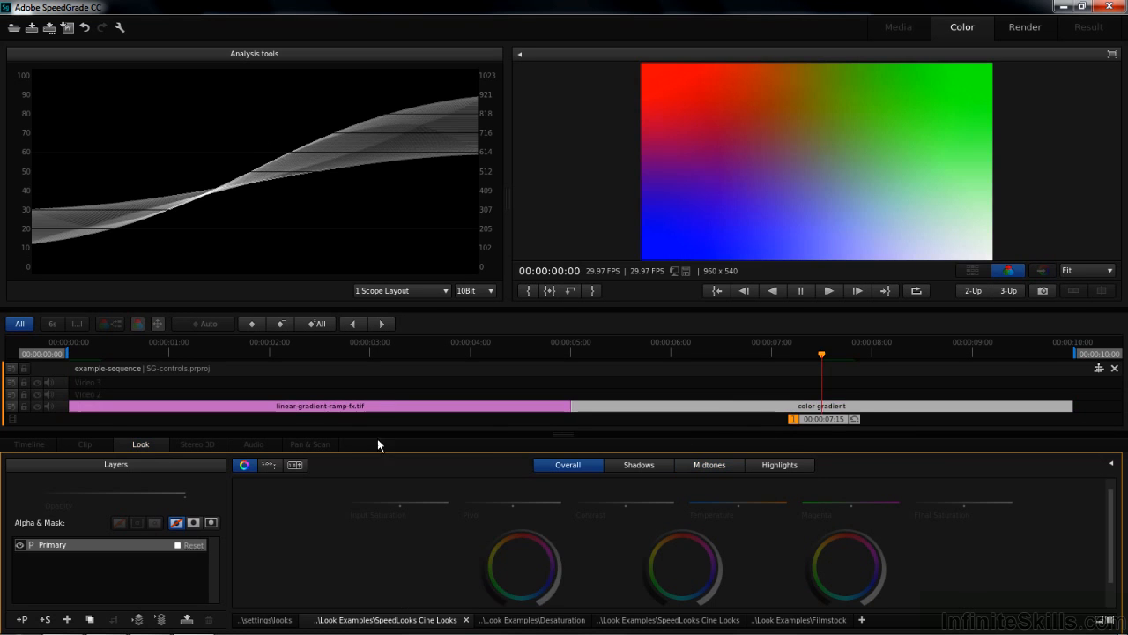
click(522, 565)
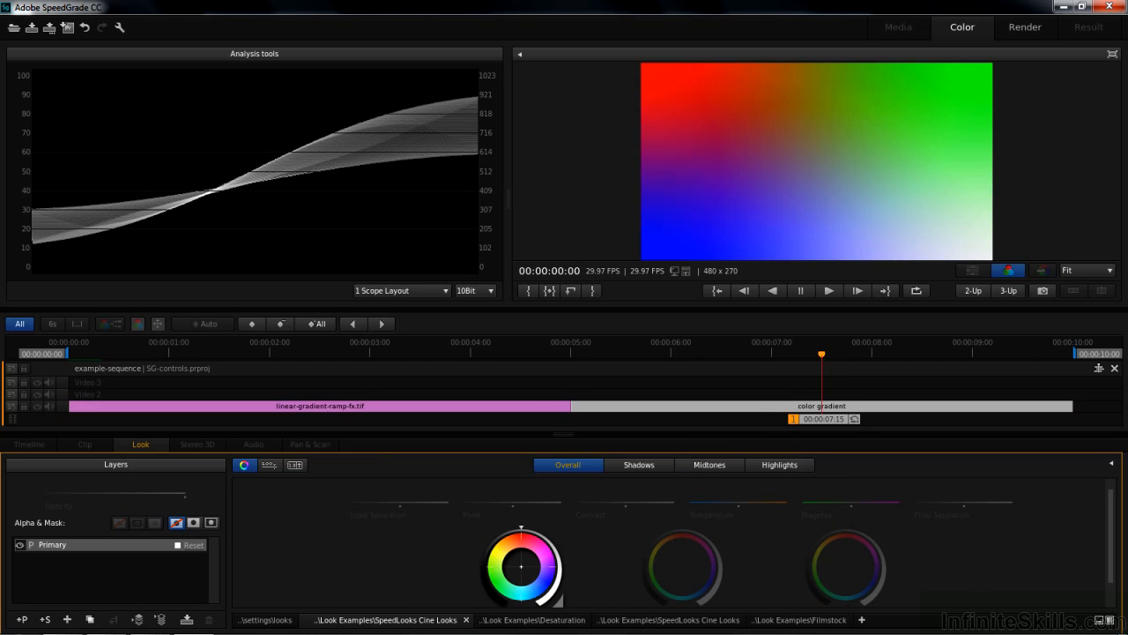
mouse_move(521, 567)
mouse_down()
mouse_move(520, 555)
mouse_move(530, 560)
mouse_move(518, 567)
mouse_move(532, 559)
mouse_move(522, 568)
mouse_move(519, 558)
mouse_up()
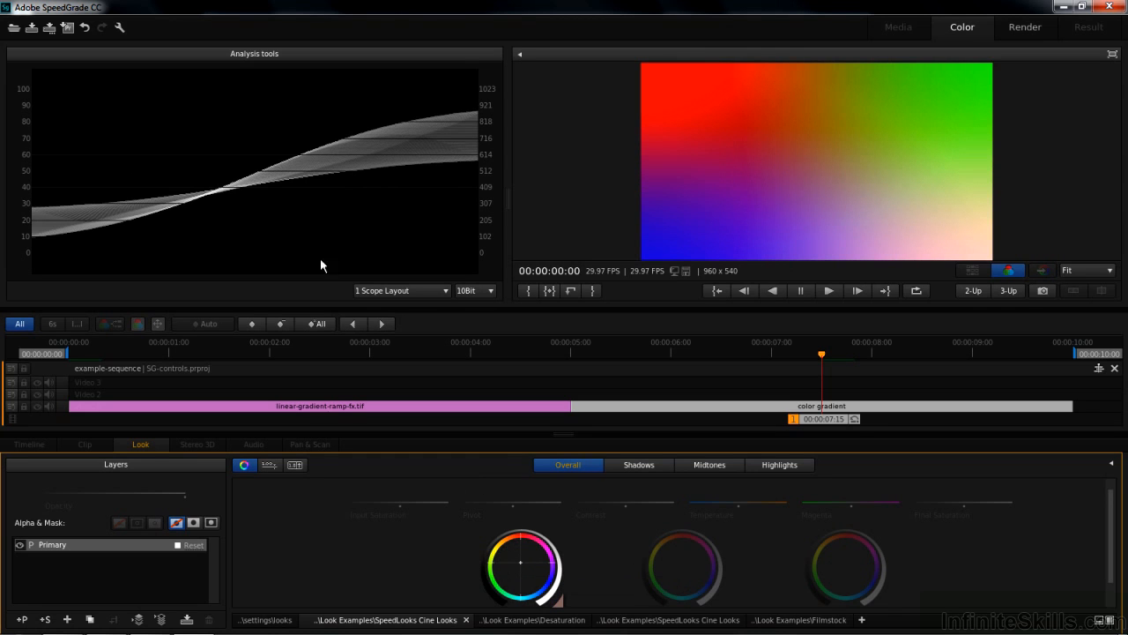
Switch the analysis scope to Parade, and reset the Overall Offset wheel after nudging its color balance.
right_click(258, 145)
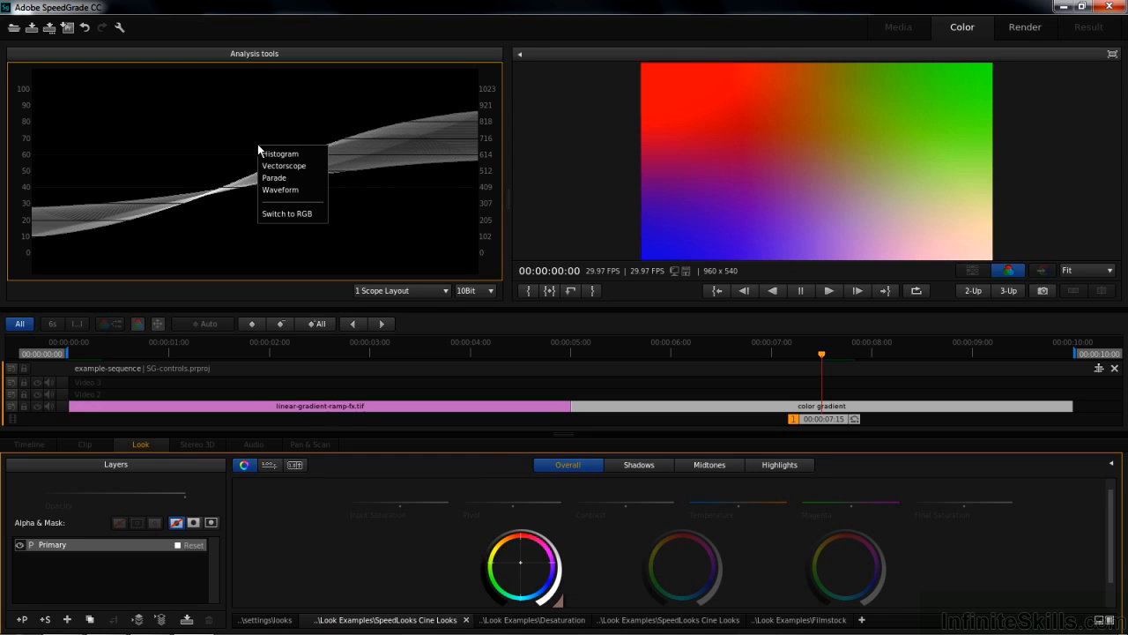
click(278, 179)
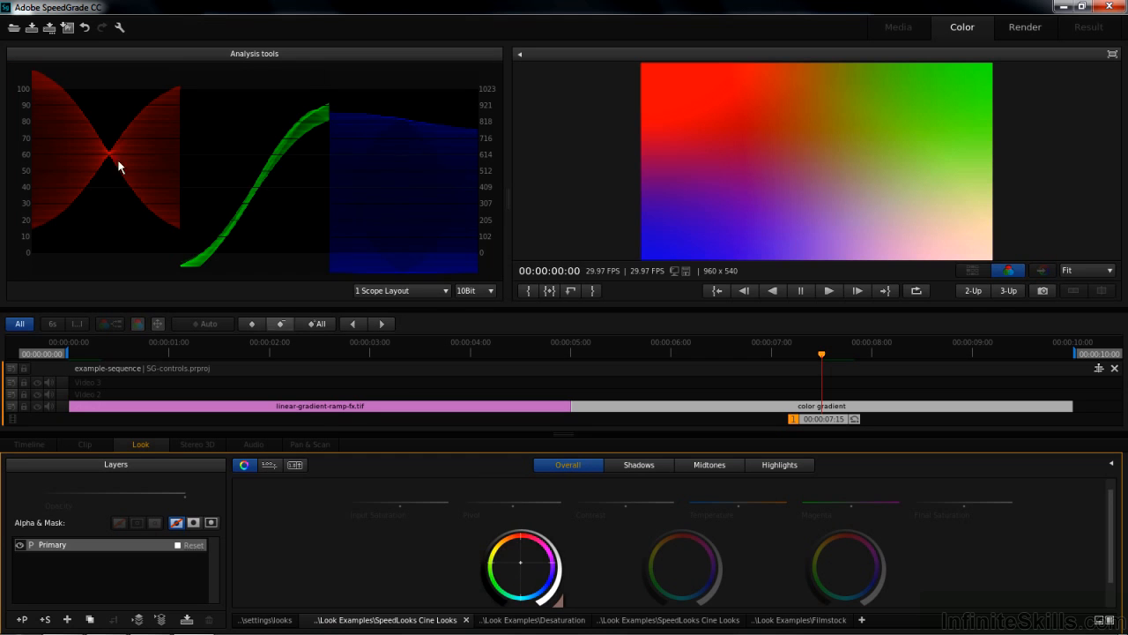
mouse_move(520, 569)
mouse_down()
mouse_move(515, 553)
mouse_move(523, 567)
mouse_move(512, 572)
mouse_move(522, 561)
mouse_up()
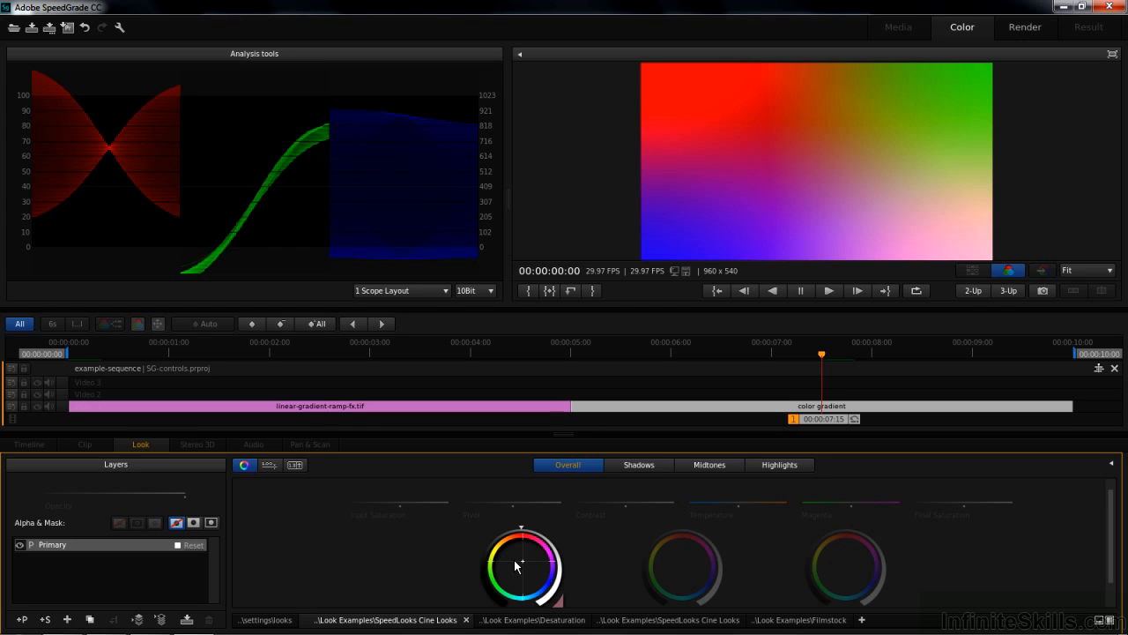
click(561, 605)
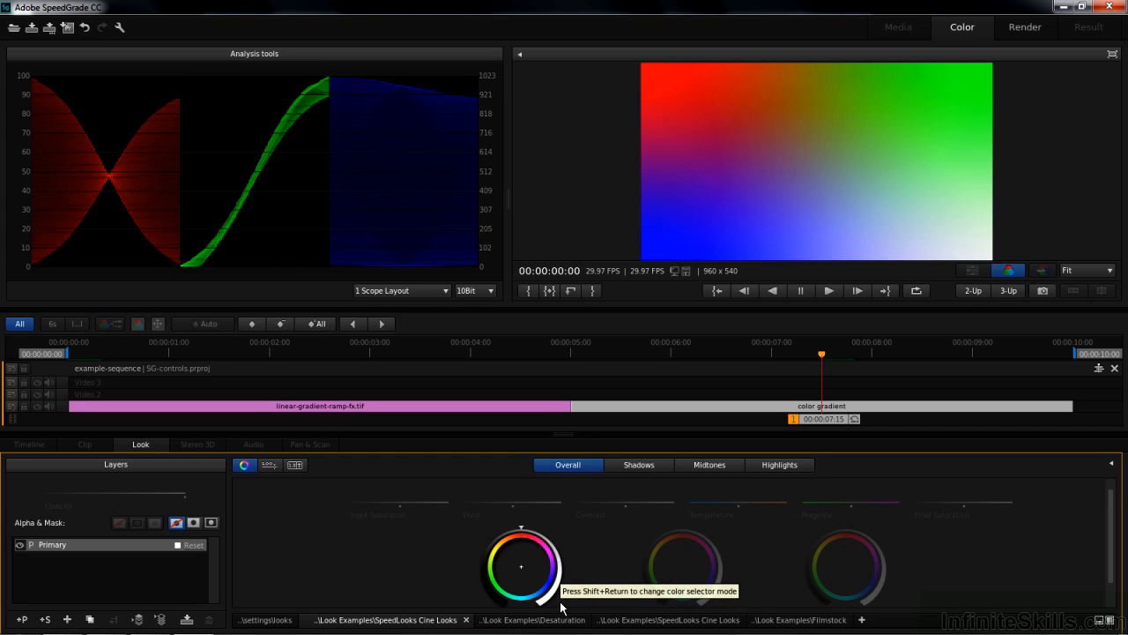
Display the Overall color controls as sliders and, with the Offset RGB values unganged, set the red Offset to -0.02.
click(270, 466)
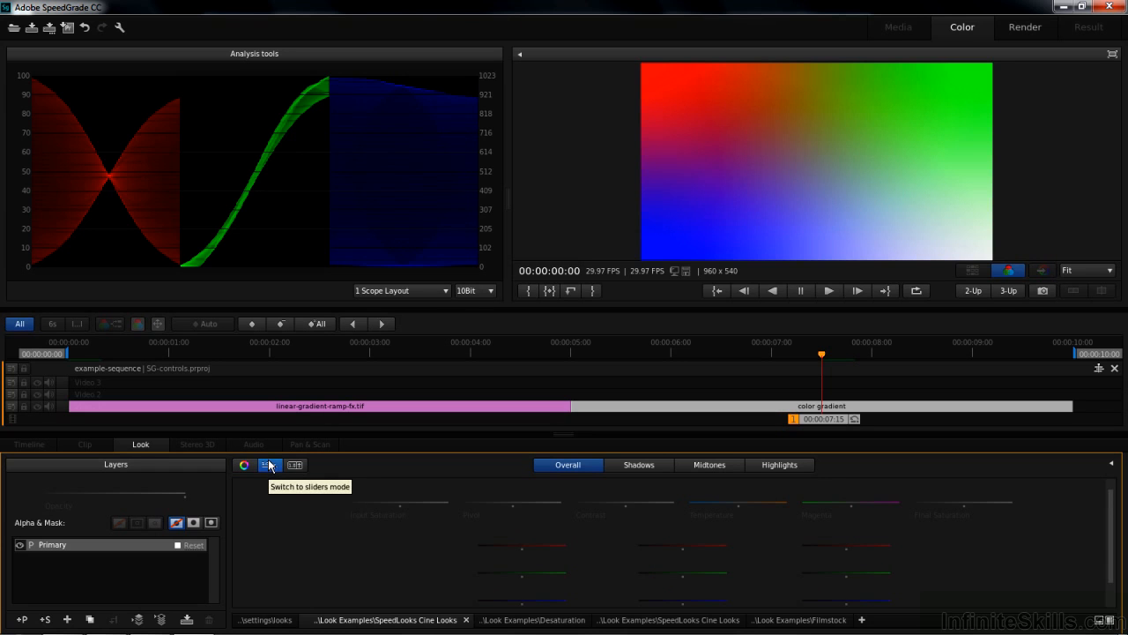
drag(1122, 557, 1116, 581)
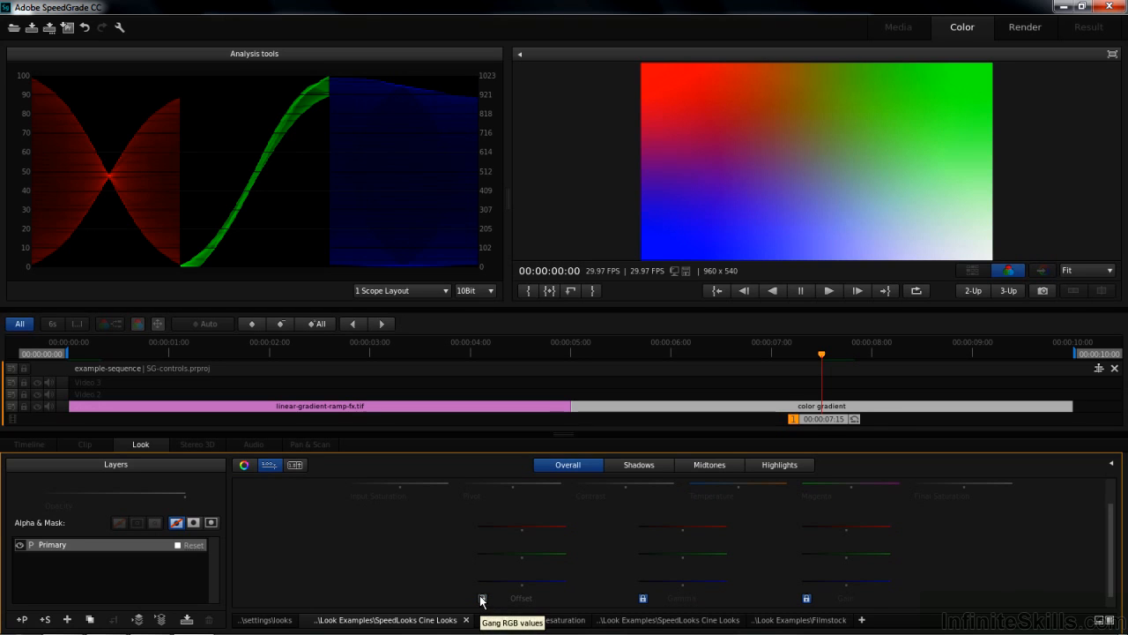
mouse_move(523, 527)
mouse_down()
mouse_move(547, 527)
mouse_move(505, 526)
mouse_move(547, 526)
mouse_move(504, 526)
mouse_move(541, 526)
mouse_move(524, 525)
mouse_up()
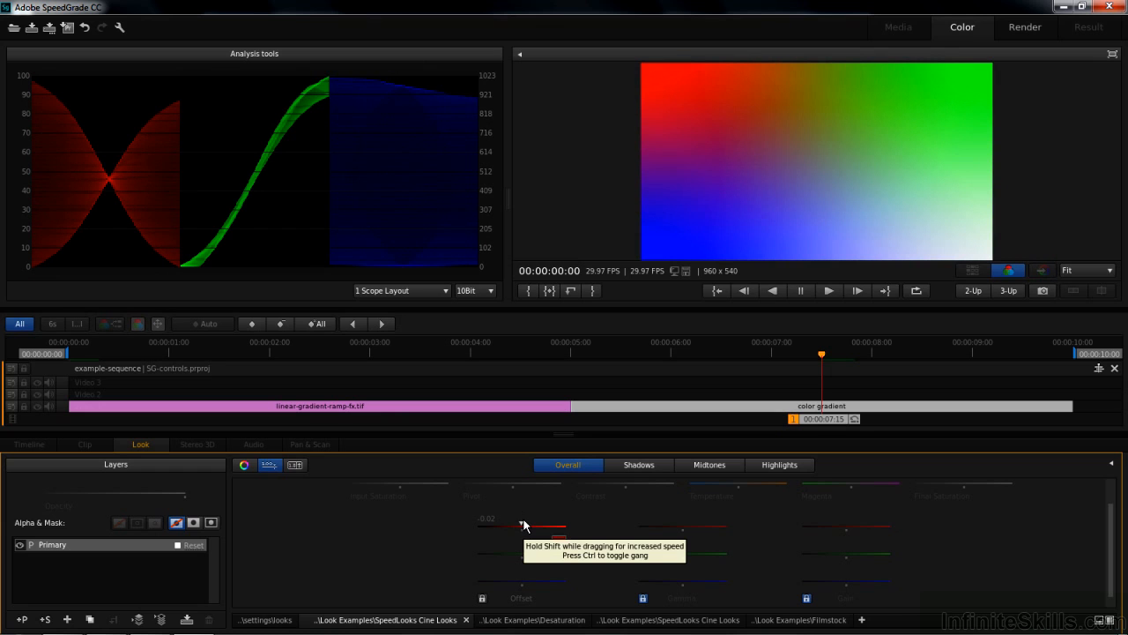